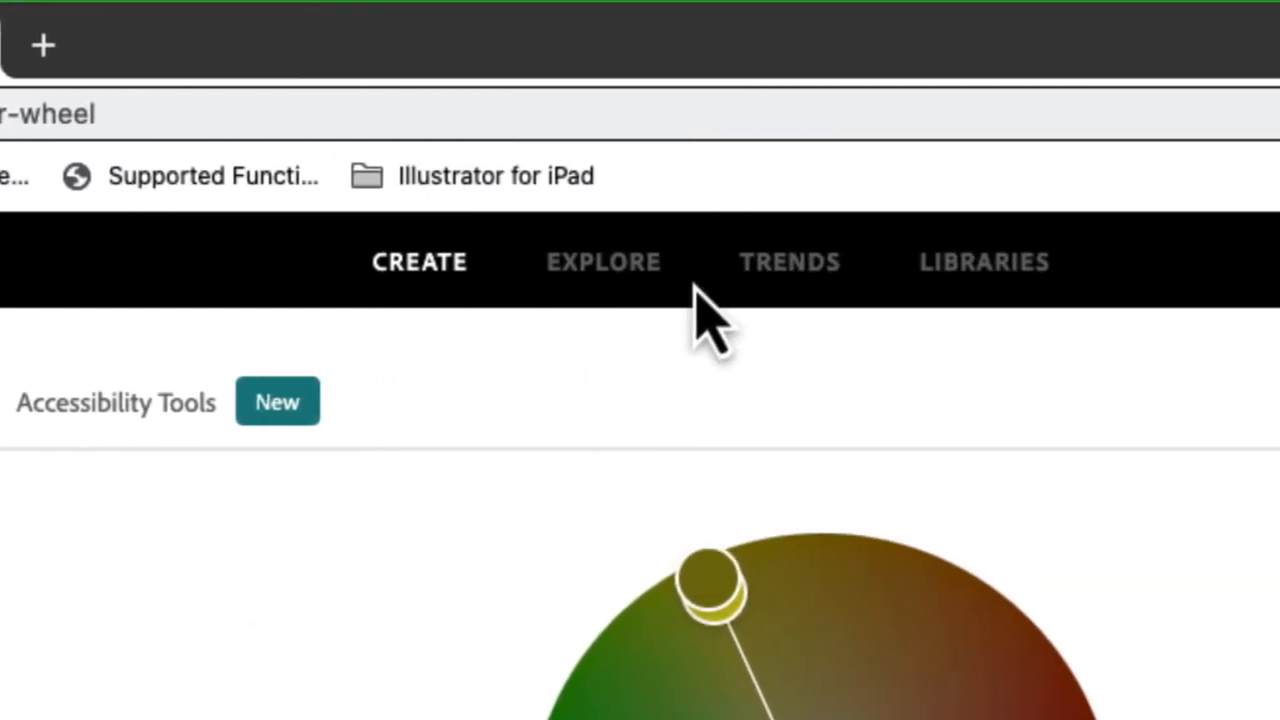
Step: Search the Explore themes for "green grass"
{"action": "left_click", "coordinate": [582, 275]}
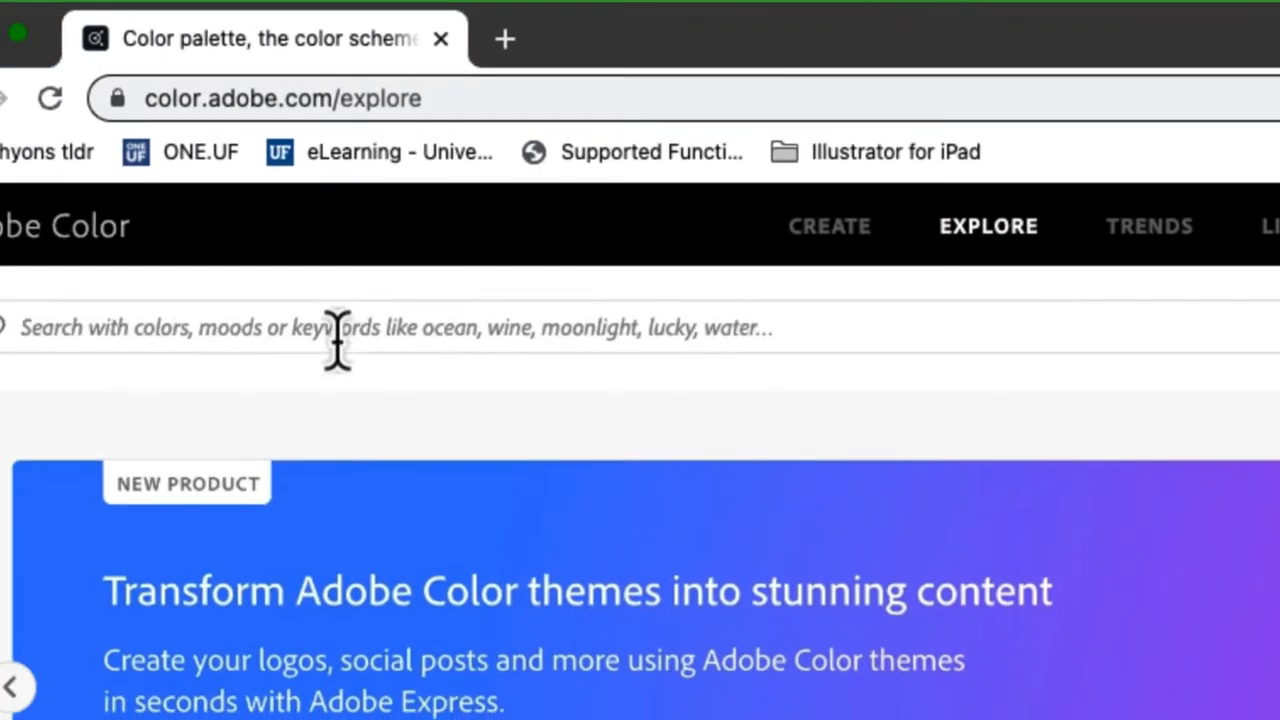
{"action": "left_click", "coordinate": [337, 330]}
{"action": "type", "text": "green g"}
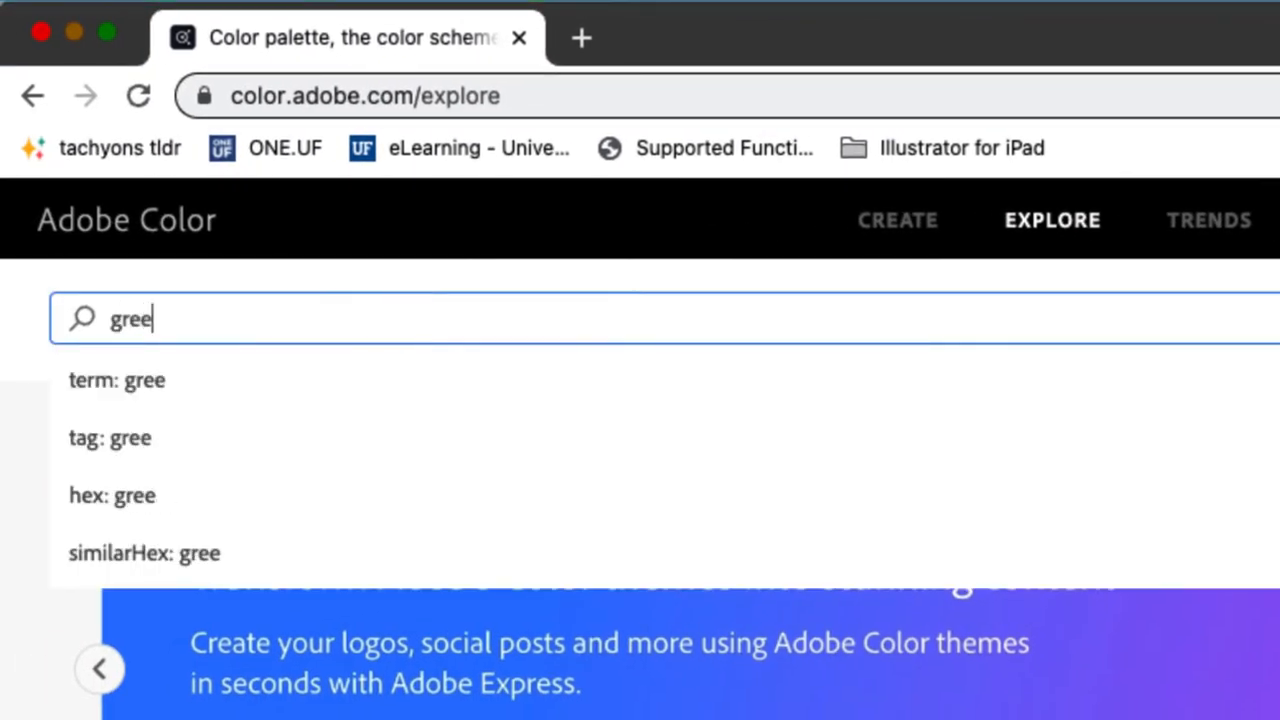
{"action": "type", "text": "rass"}
{"action": "key", "text": "Return"}
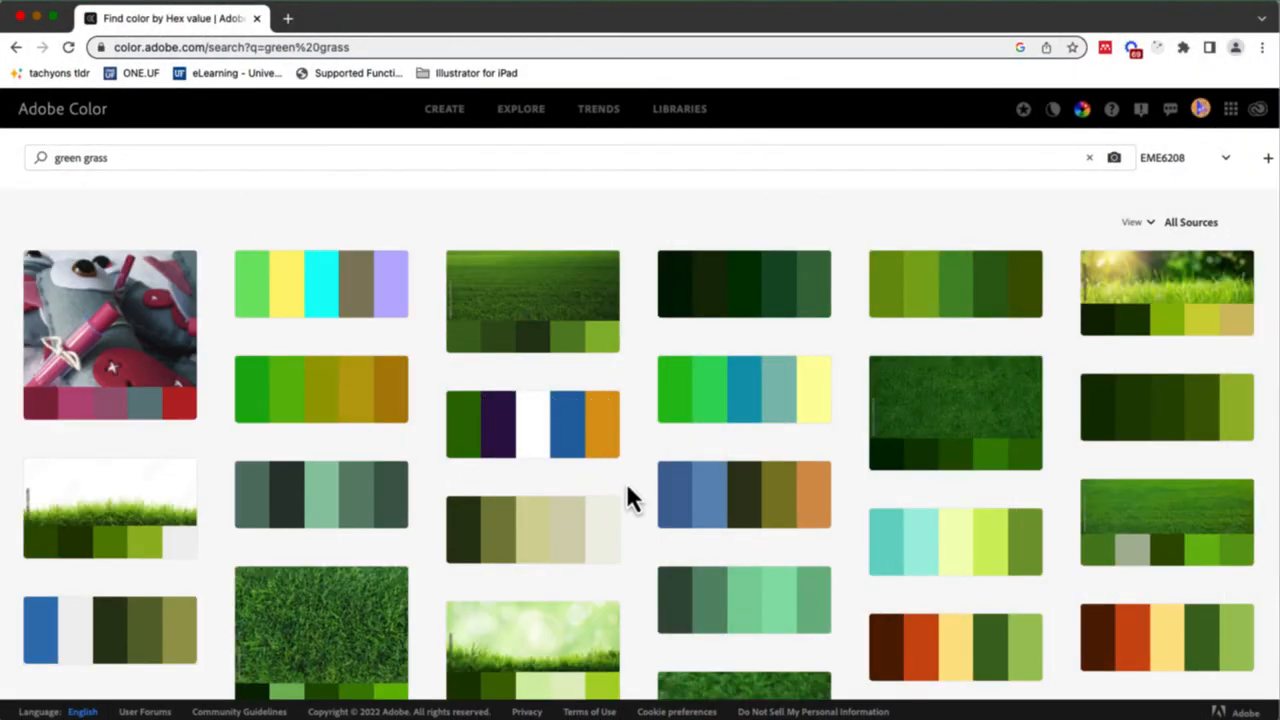
Step: Open the "real green grass background" theme from the results and create a new theme from it on the color wheel
{"action": "scroll", "coordinate": [628, 494], "scroll_direction": "down", "scroll_amount": 5}
{"action": "scroll", "coordinate": [628, 494], "scroll_direction": "down", "scroll_amount": 6}
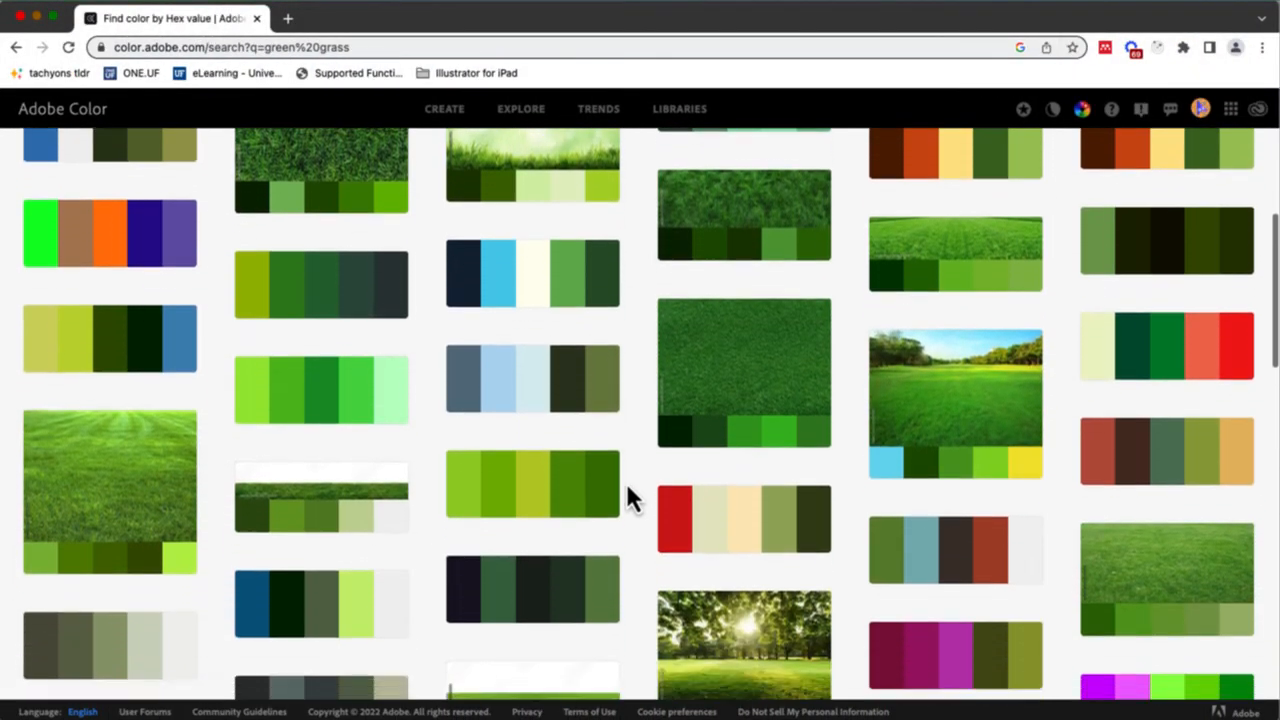
{"action": "scroll", "coordinate": [625, 480], "scroll_direction": "up", "scroll_amount": 2}
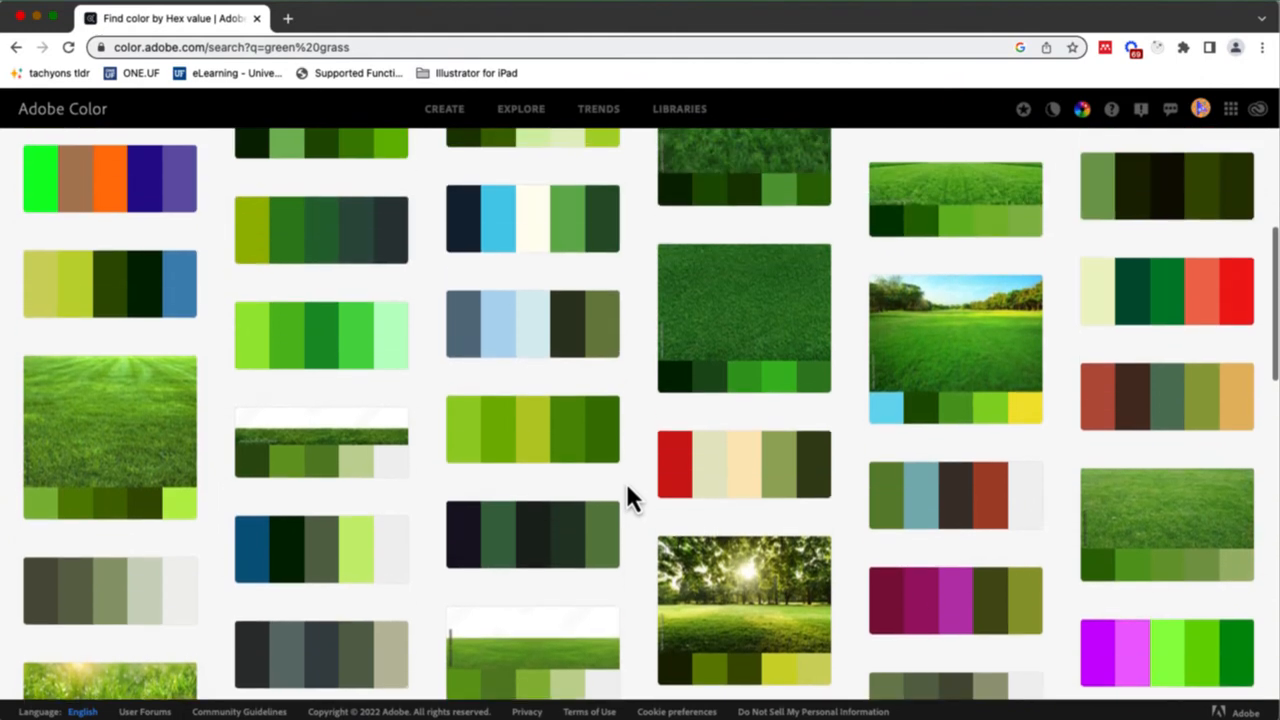
{"action": "left_click", "coordinate": [745, 391]}
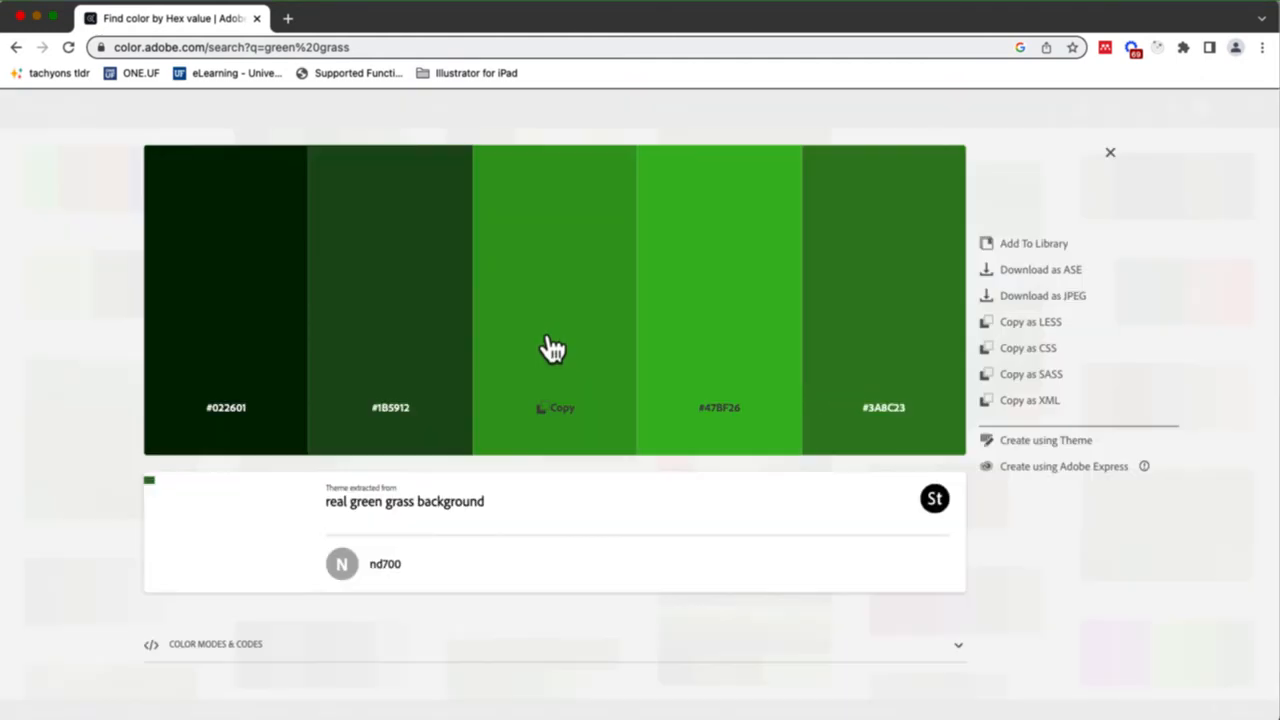
{"action": "left_click", "coordinate": [1044, 446]}
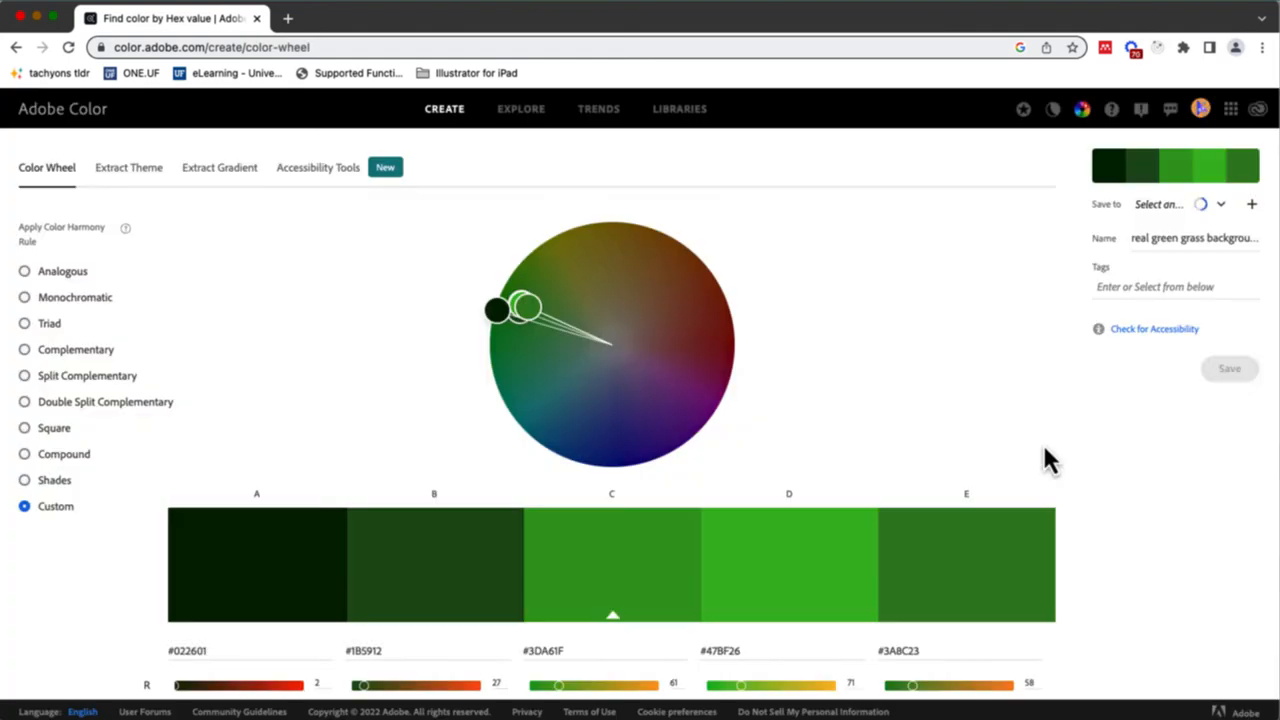
Step: Copy swatch C's hex value #3DA61F into swatches A, B, D and E
{"action": "left_click", "coordinate": [545, 651]}
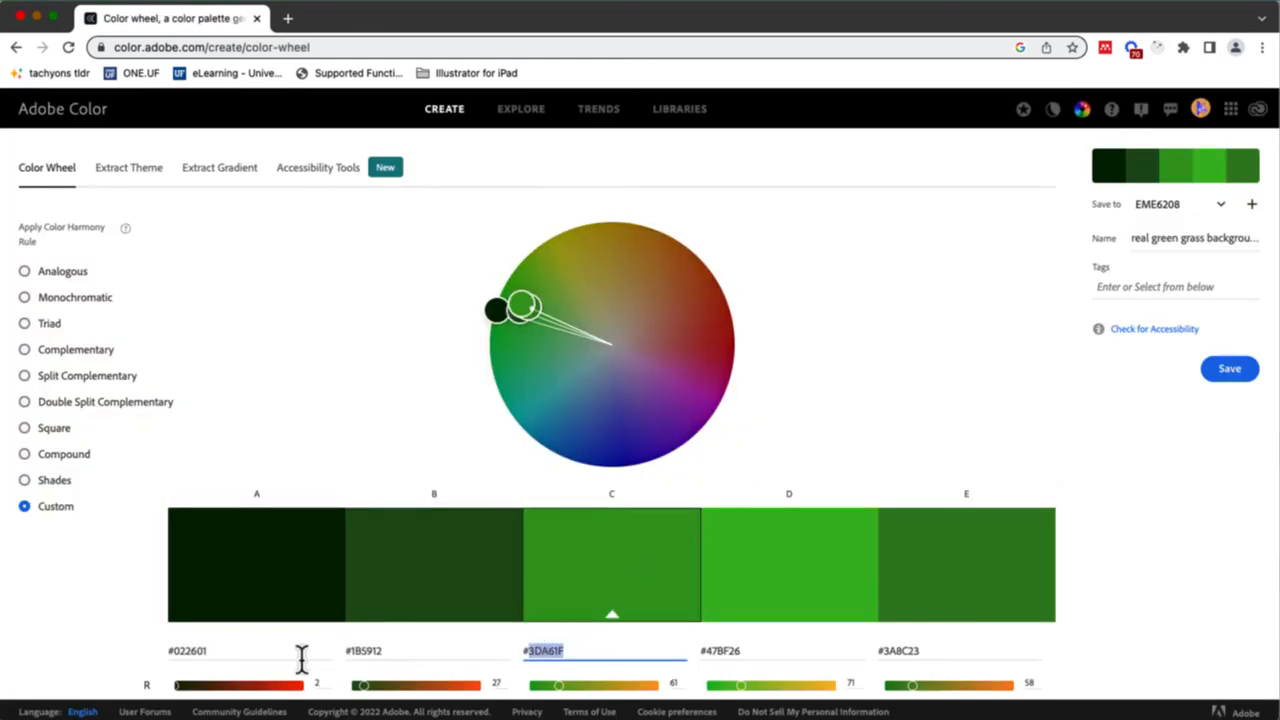
{"action": "left_click", "coordinate": [187, 651]}
{"action": "type", "text": "#3DA61F"}
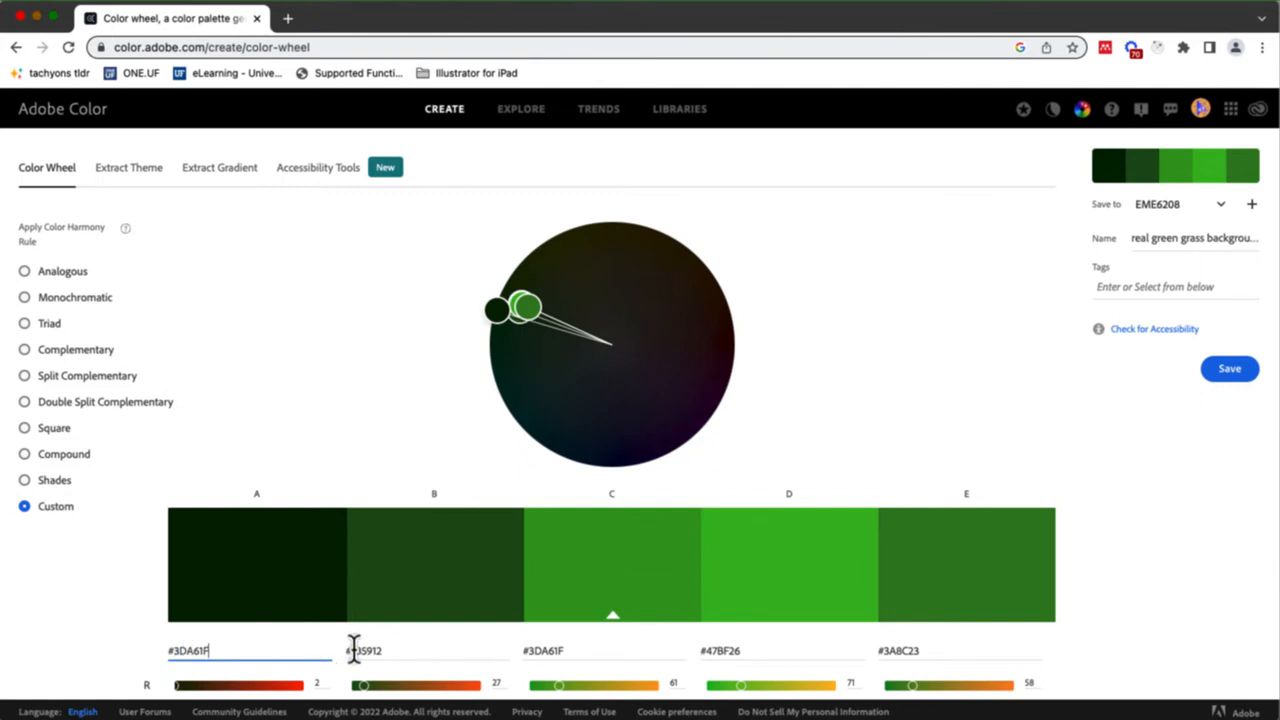
{"action": "left_click", "coordinate": [358, 651]}
{"action": "type", "text": "#3DA61F"}
{"action": "left_click", "coordinate": [714, 651]}
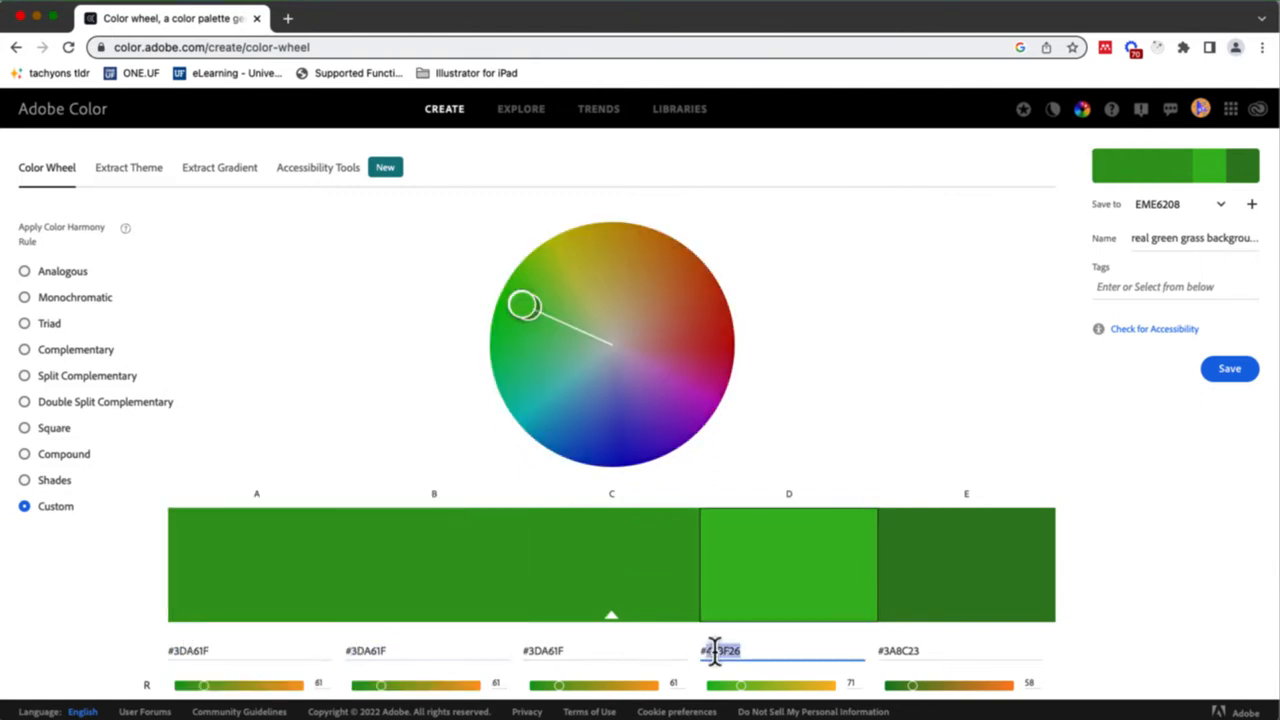
{"action": "type", "text": "#3DA61F"}
{"action": "left_click", "coordinate": [902, 651]}
{"action": "type", "text": "#3DA61F"}
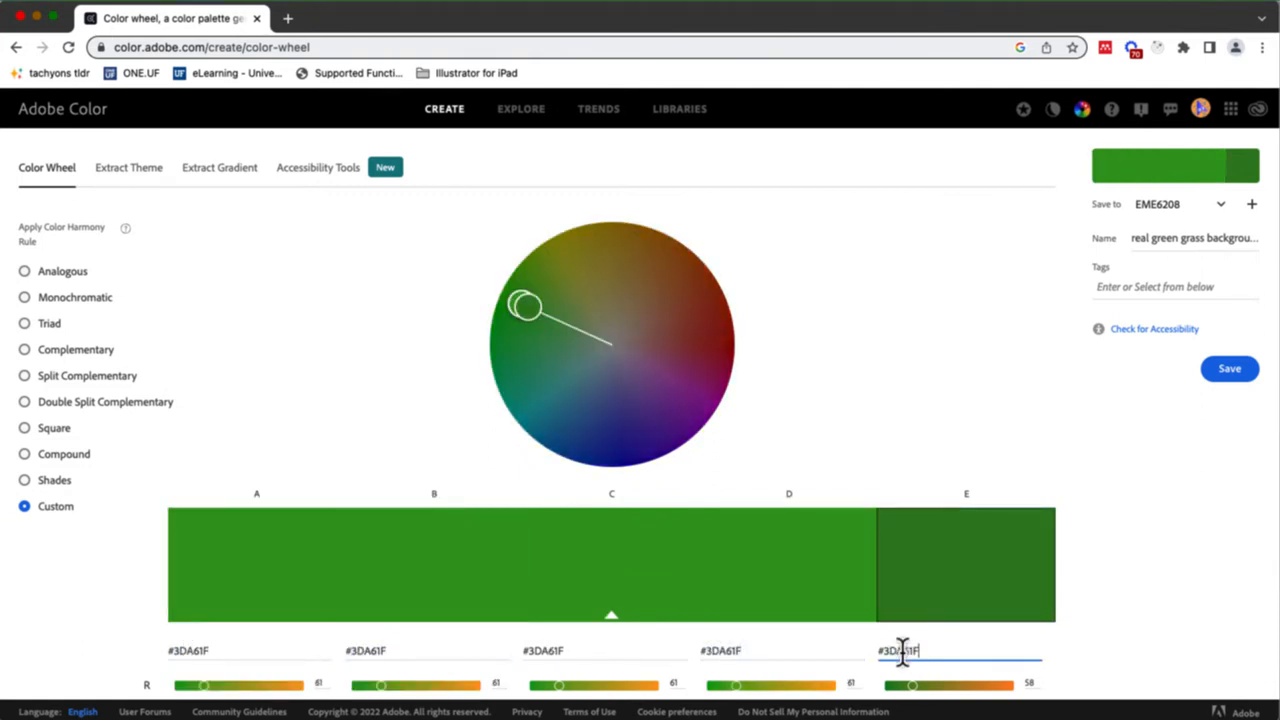
{"action": "left_click", "coordinate": [1128, 612]}
Step: Switch the color mode of the swatch sliders to HSB
{"action": "scroll", "coordinate": [1128, 612], "scroll_direction": "down", "scroll_amount": 1}
{"action": "scroll", "coordinate": [1128, 612], "scroll_direction": "down", "scroll_amount": 3}
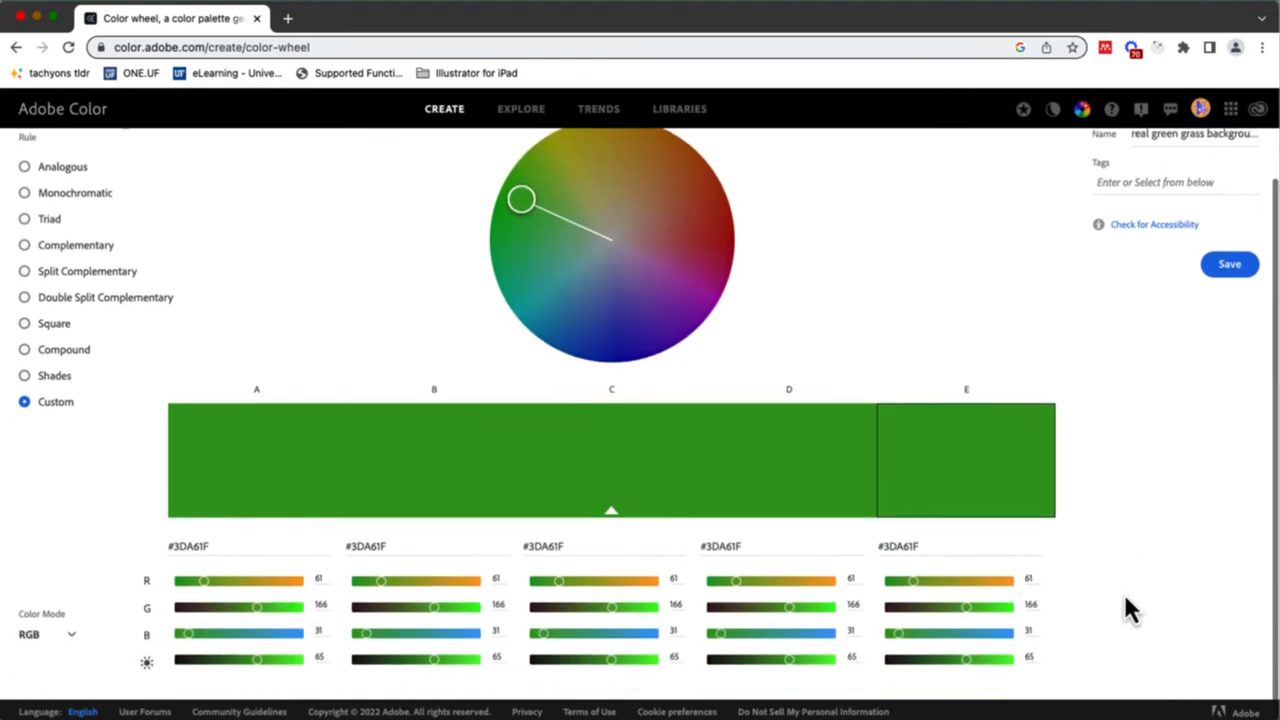
{"action": "left_click", "coordinate": [58, 637]}
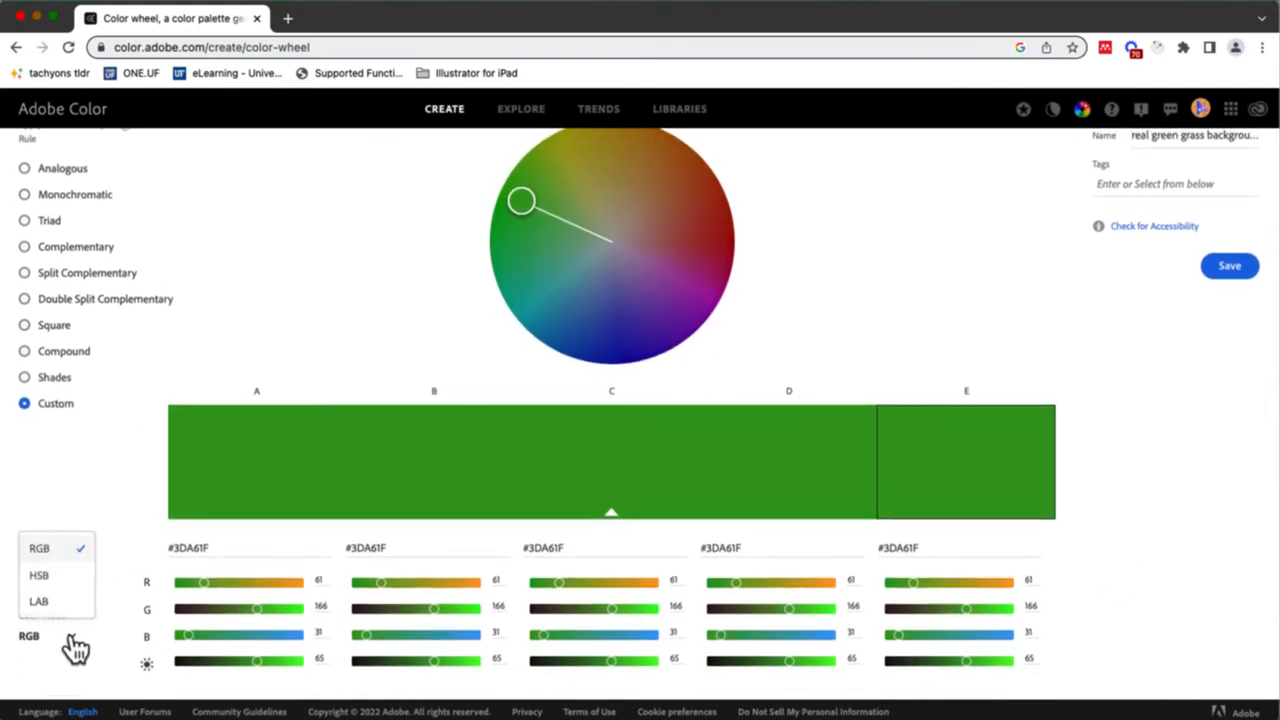
{"action": "left_click", "coordinate": [45, 577]}
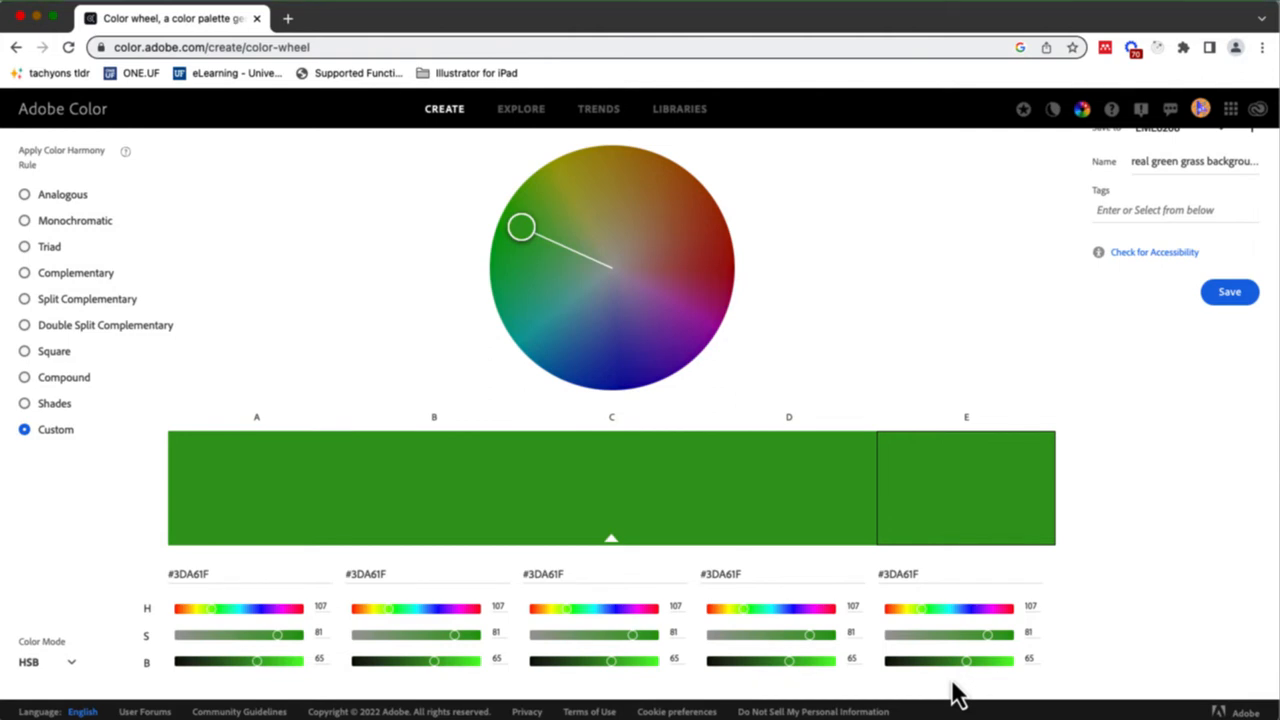
Step: Set the brightness of swatches E, D, C, B and A to 100, 80, 60, 40 and 20 respectively
{"action": "left_click_drag", "start_coordinate": [964, 668], "coordinate": [1067, 670]}
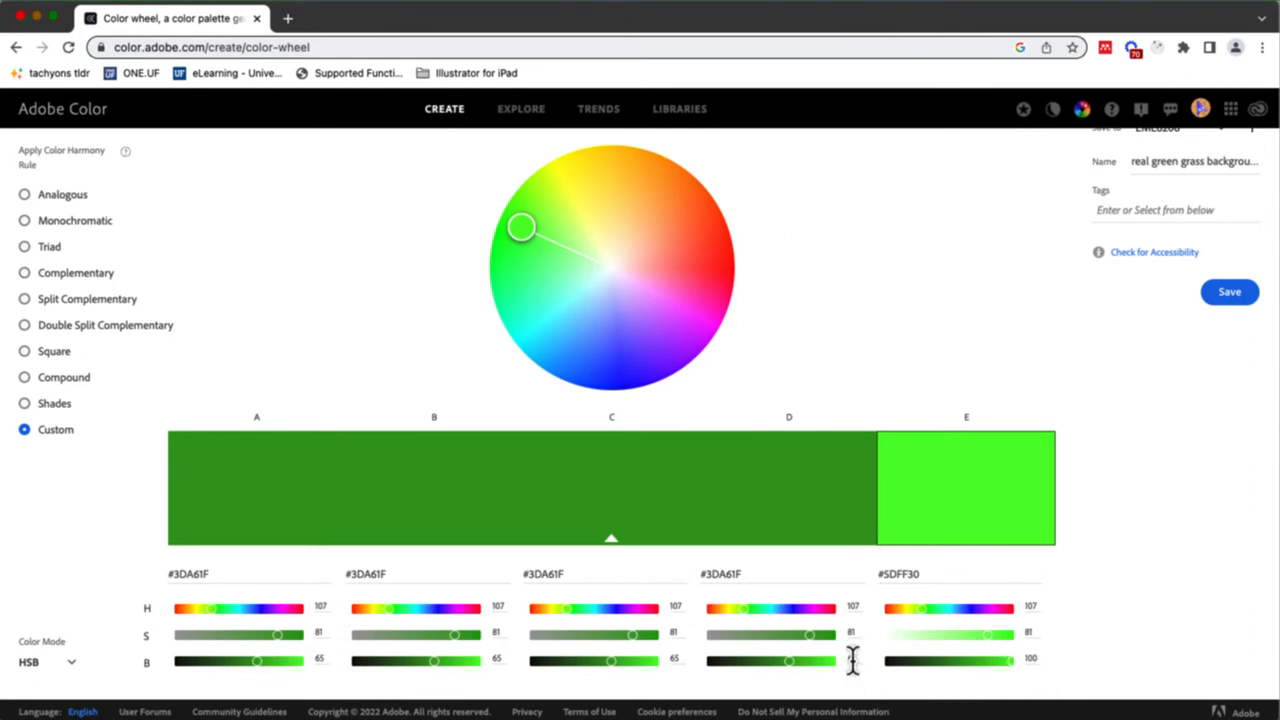
{"action": "type", "text": "80"}
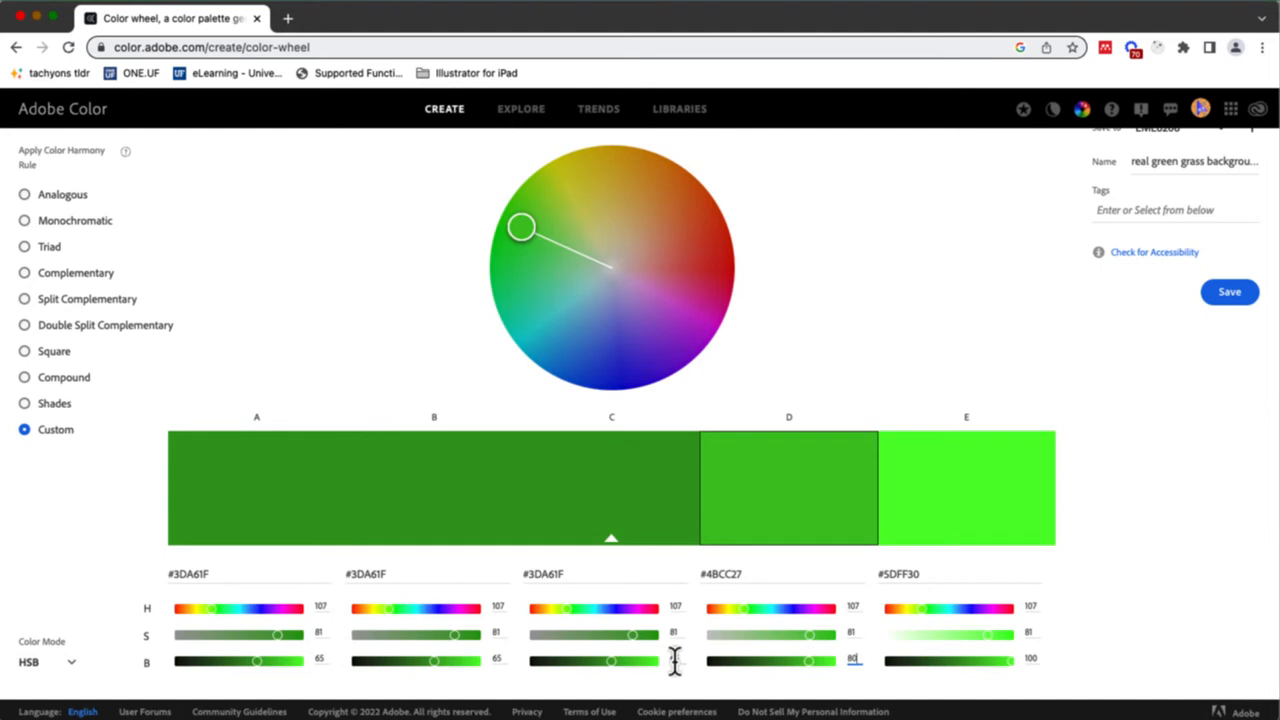
{"action": "type", "text": "60"}
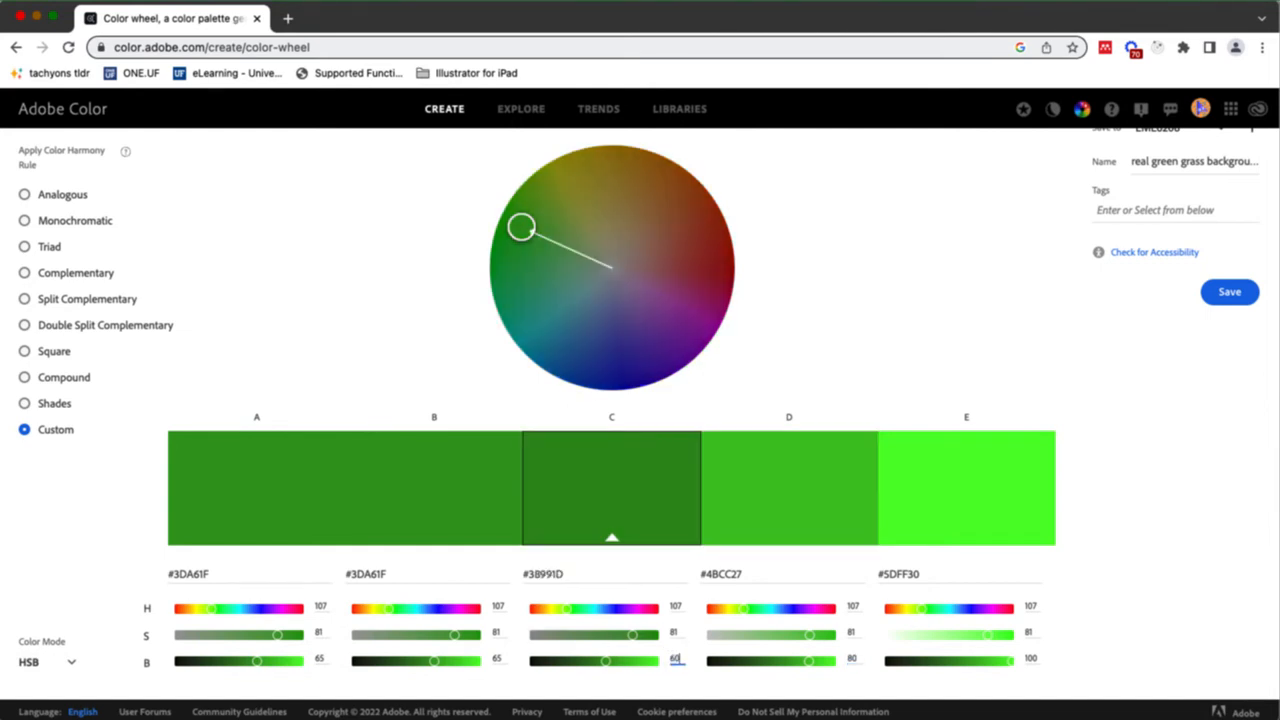
{"action": "left_click", "coordinate": [498, 659]}
{"action": "type", "text": "40"}
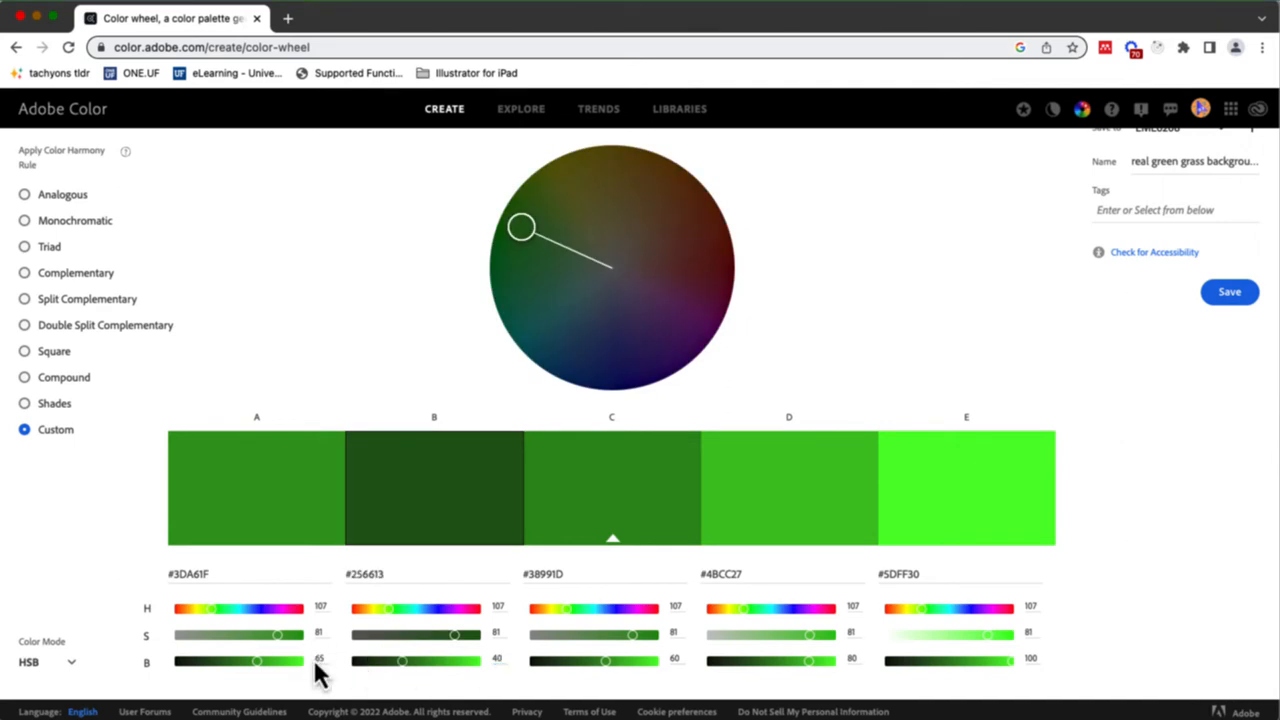
{"action": "left_click", "coordinate": [321, 660]}
{"action": "type", "text": "20"}
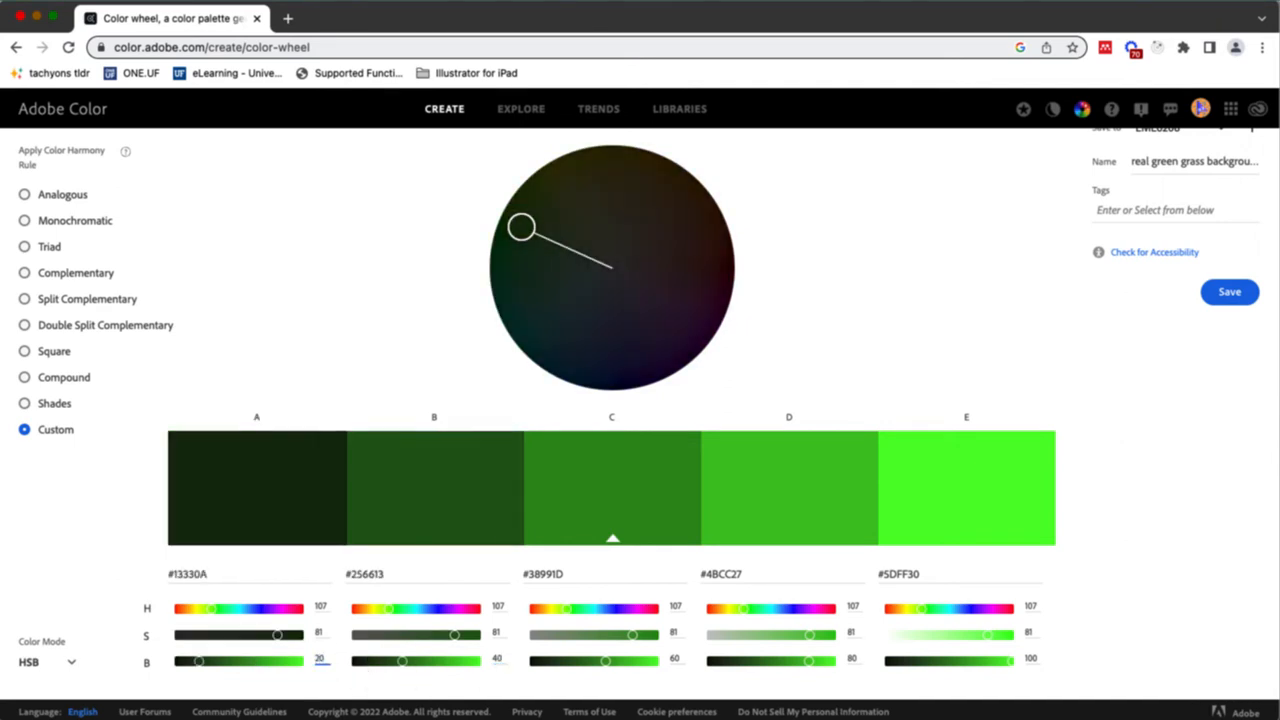
Step: Check the green theme for accessibility with the Color Blind Safe tool and its HSB sliders
{"action": "scroll", "coordinate": [1164, 522], "scroll_direction": "down", "scroll_amount": 1}
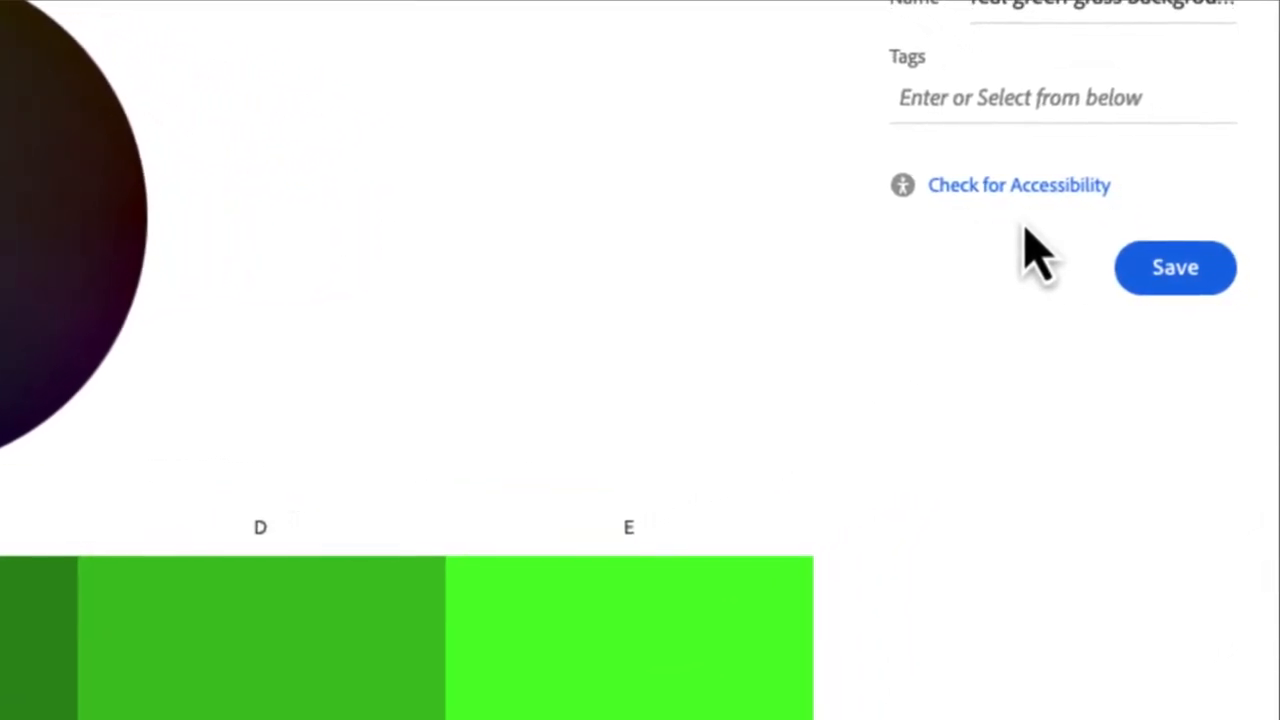
{"action": "left_click", "coordinate": [1008, 185]}
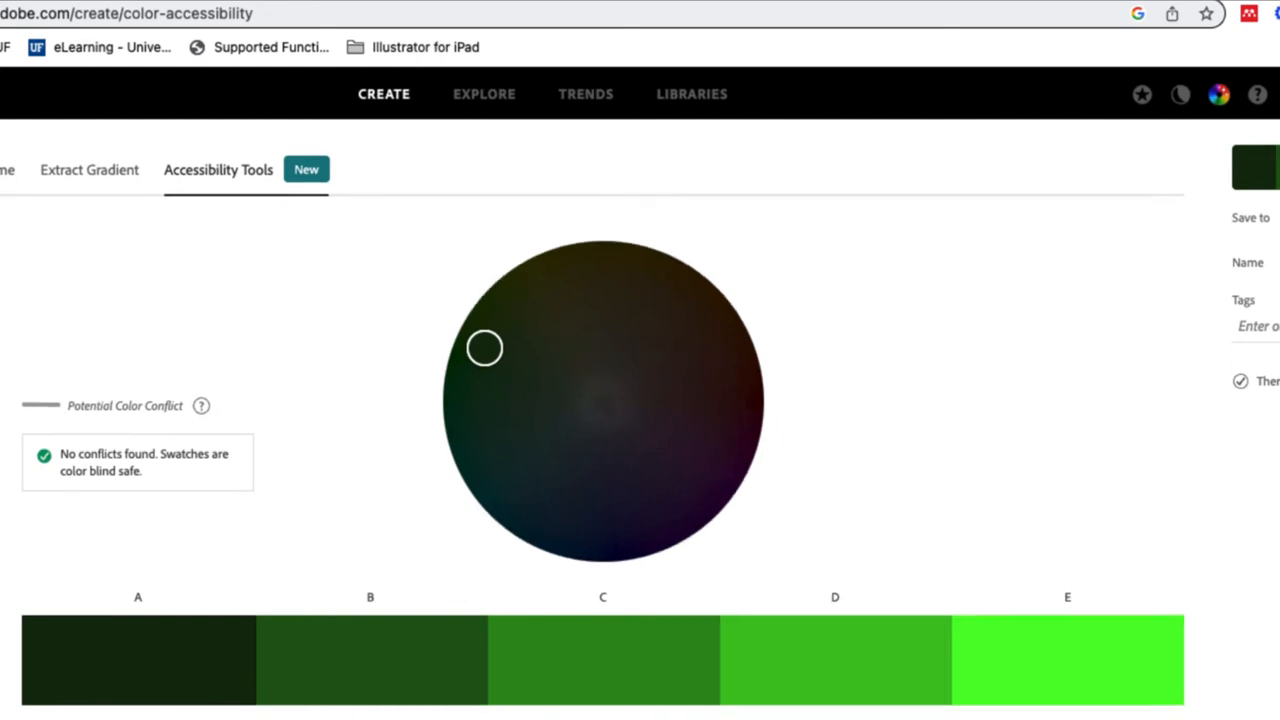
{"action": "scroll", "coordinate": [640, 420], "scroll_direction": "down", "scroll_amount": 2}
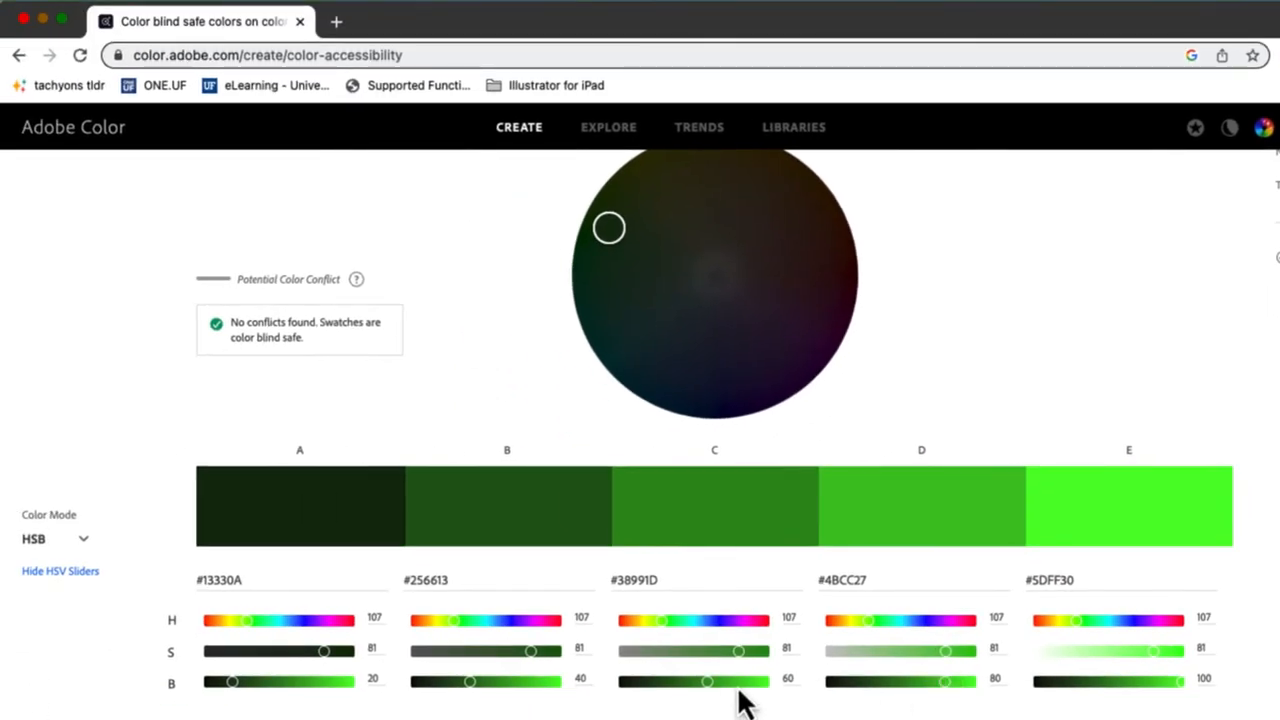
Step: Raise swatch C's brightness until its color is #46BF24 to test for a color conflict
{"action": "left_click_drag", "start_coordinate": [712, 690], "coordinate": [734, 689]}
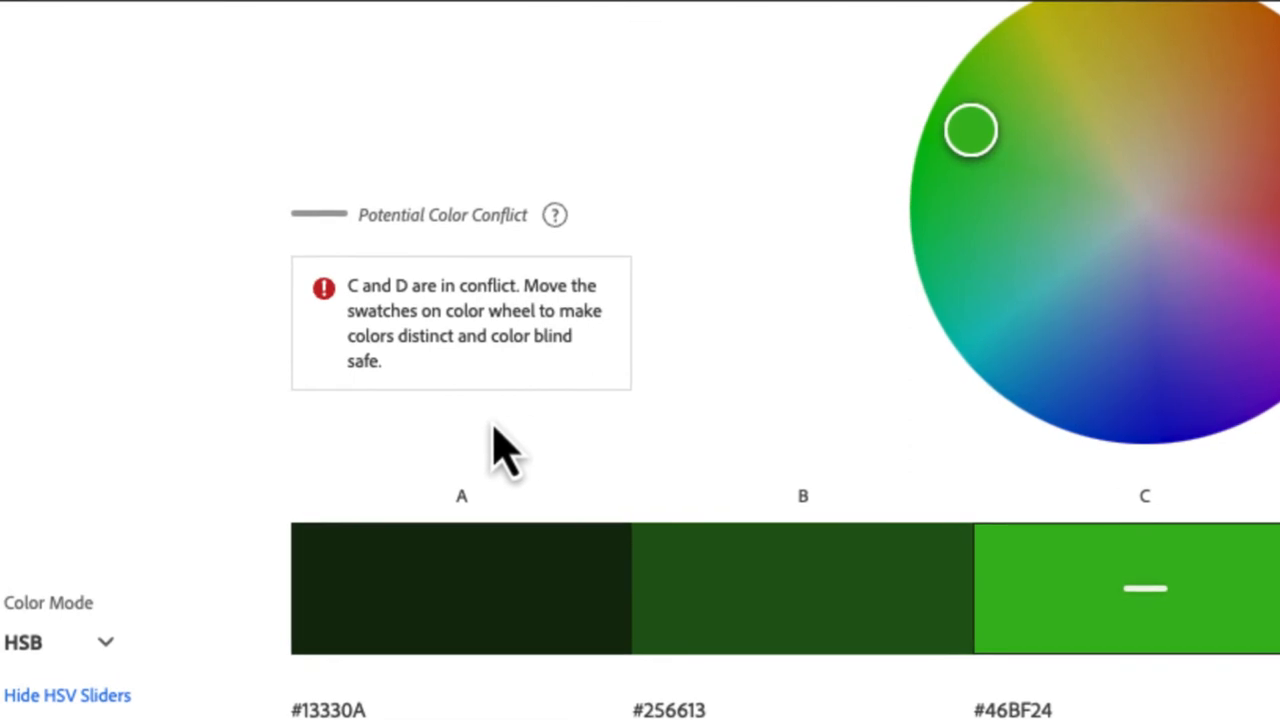
{"action": "scroll", "coordinate": [500, 450], "scroll_direction": "up", "scroll_amount": 1}
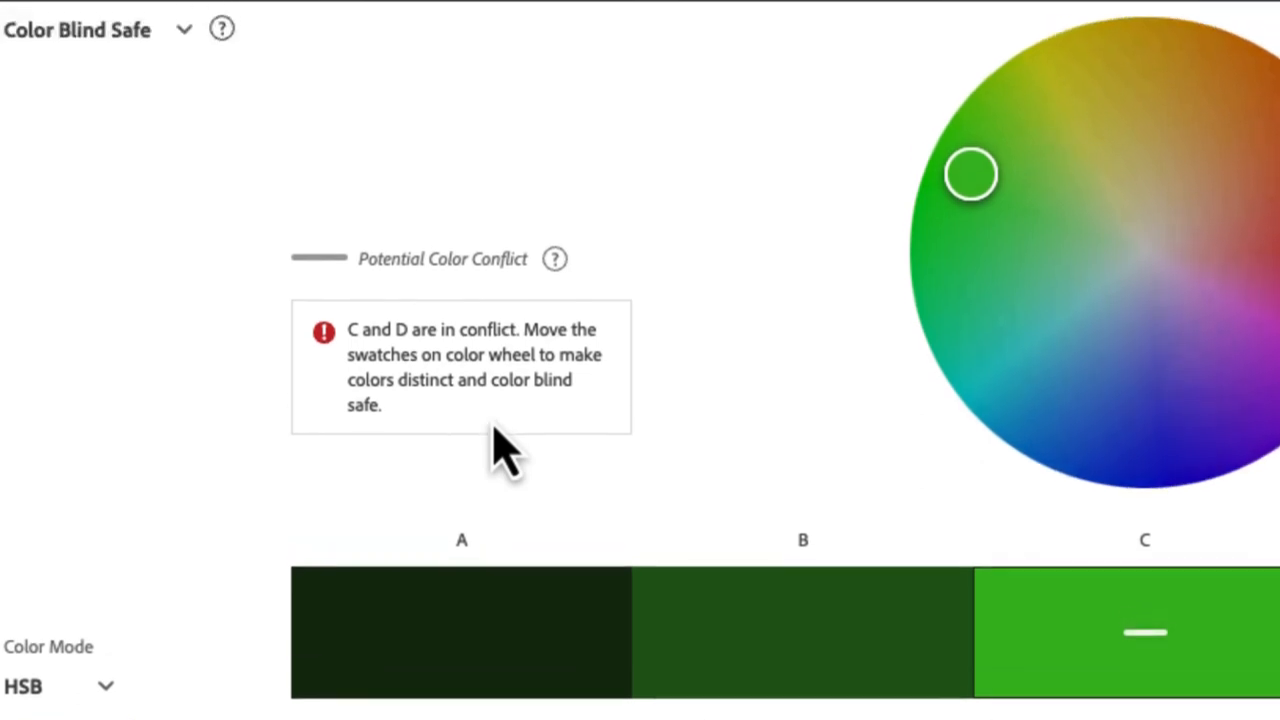
{"action": "scroll", "coordinate": [785, 425], "scroll_direction": "up", "scroll_amount": 1}
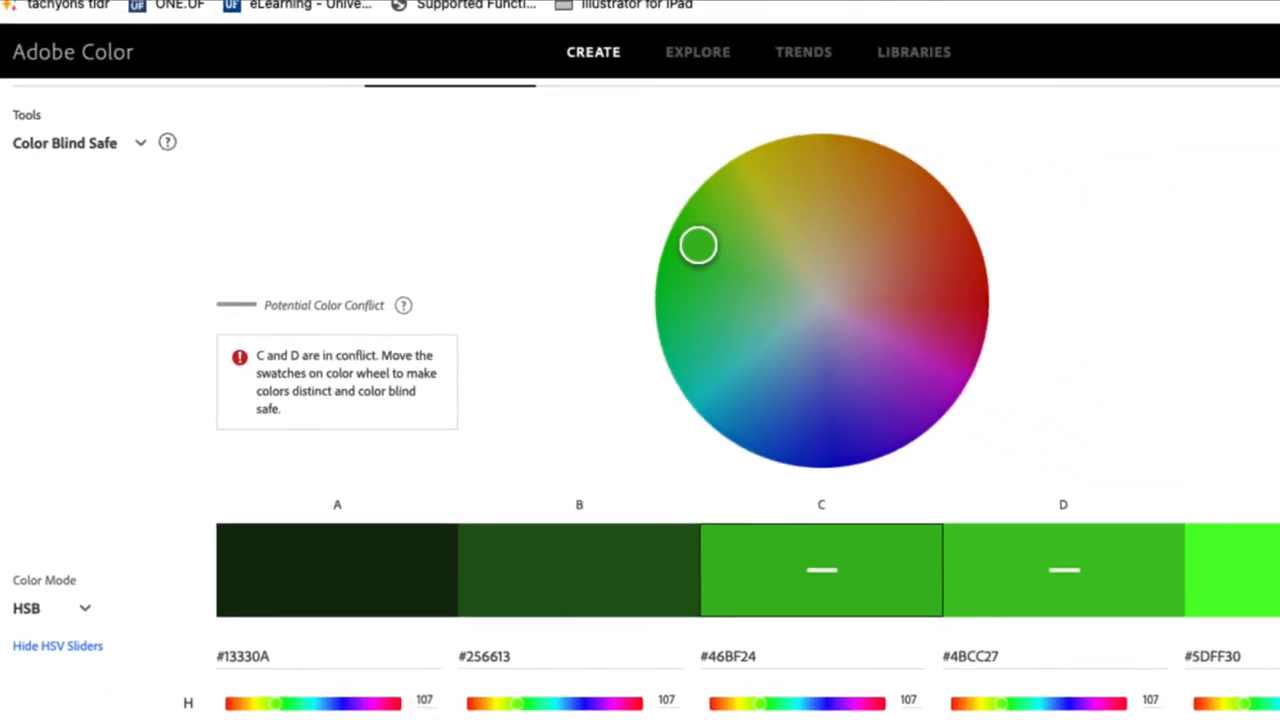
Step: Set swatch C's brightness back to 60
{"action": "key", "text": "BackSpace"}
{"action": "key", "text": "BackSpace"}
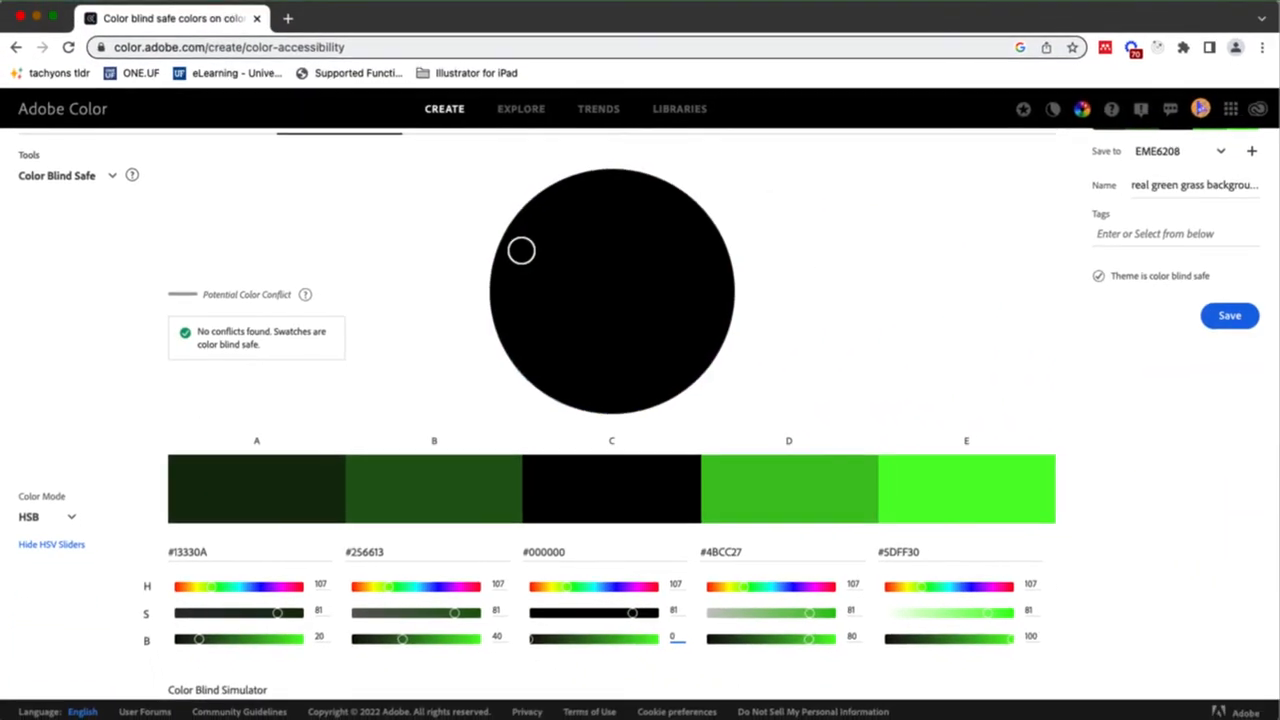
{"action": "type", "text": "60"}
{"action": "key", "text": "BackSpace"}
{"action": "key", "text": "BackSpace"}
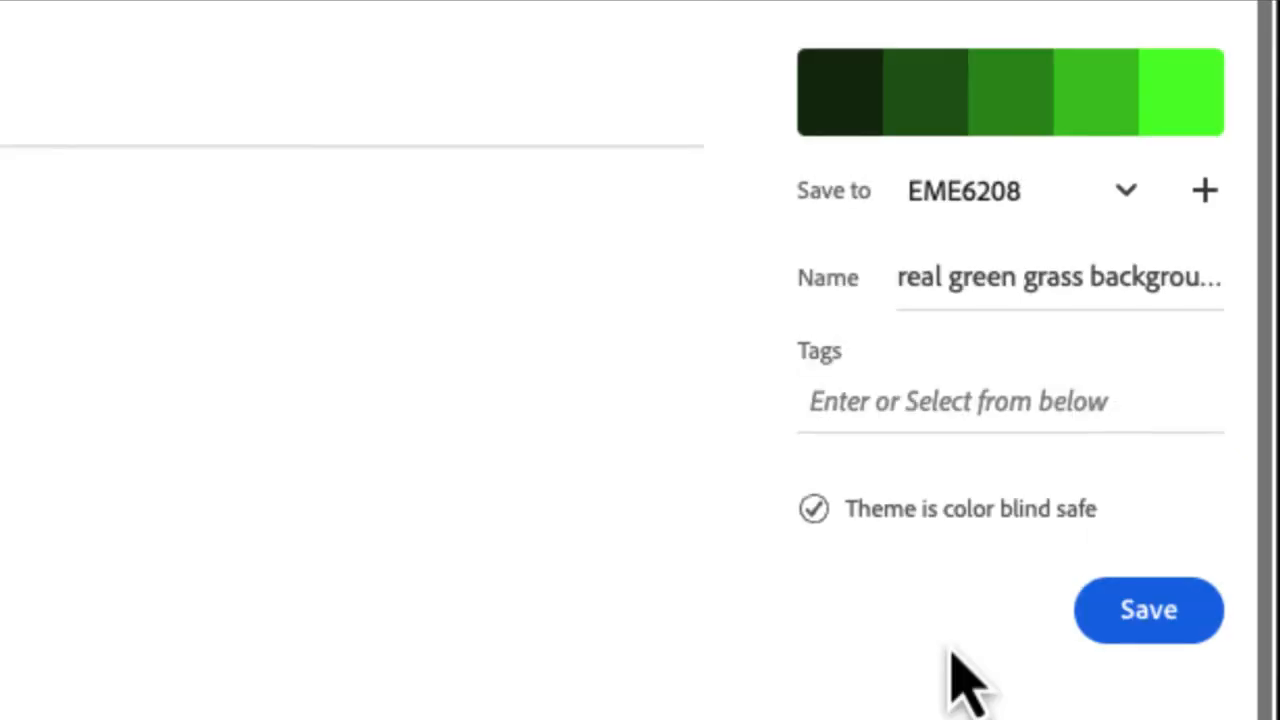
Step: Rename the green theme "green grass" and save it to the EME6208 library
{"action": "triple_click", "coordinate": [993, 141]}
{"action": "type", "text": "green grass"}
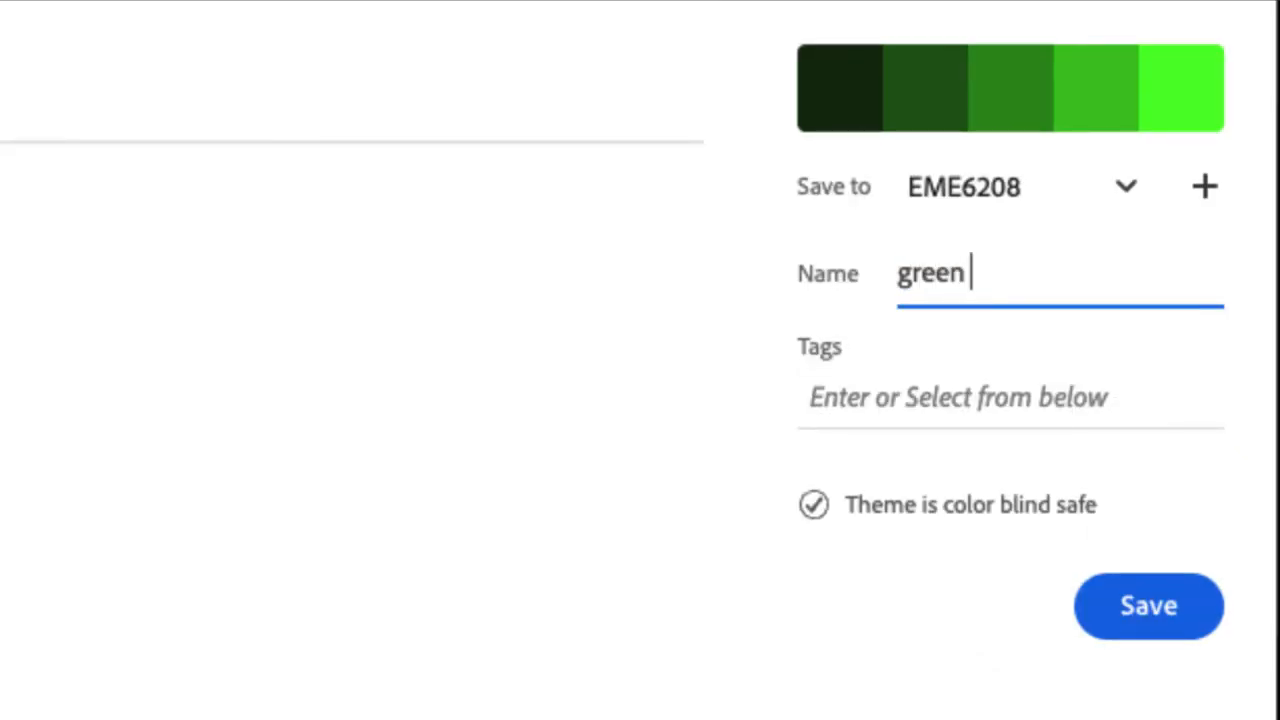
{"action": "left_click", "coordinate": [1155, 628]}
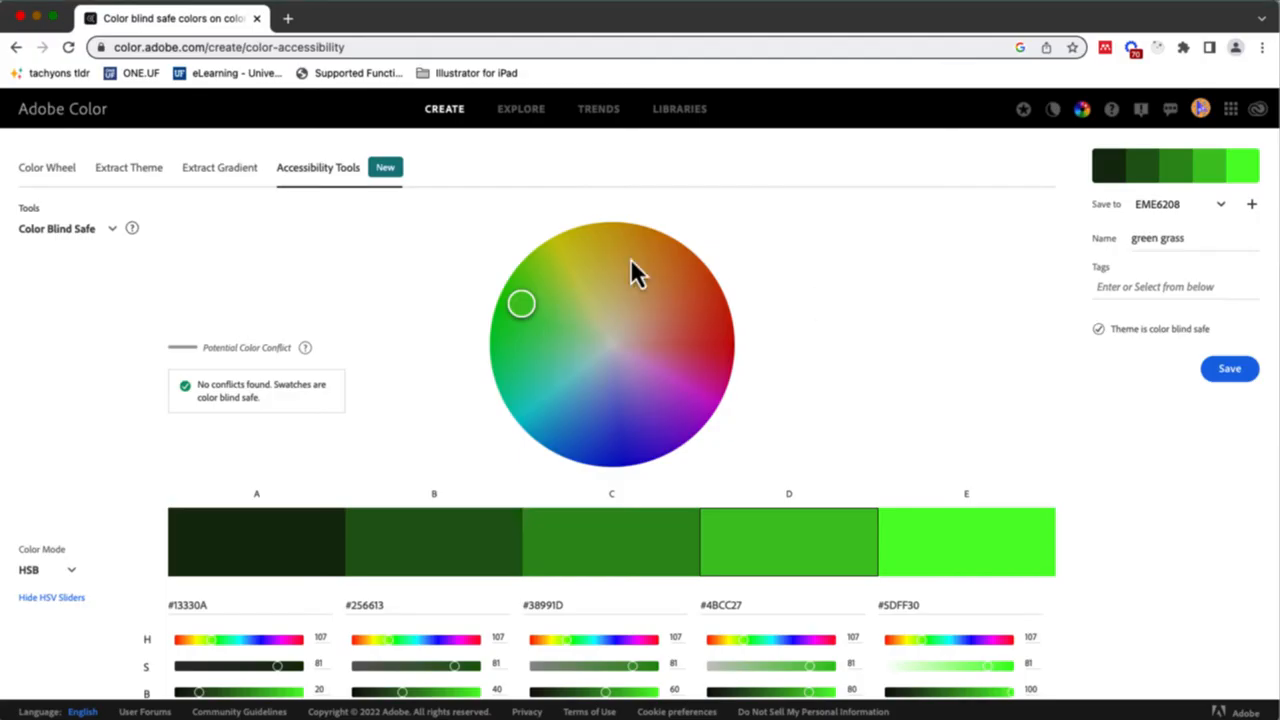
Step: Search the Explore themes for "sky blue"
{"action": "left_click", "coordinate": [521, 110]}
{"action": "left_click", "coordinate": [257, 154]}
{"action": "type", "text": "sky blue"}
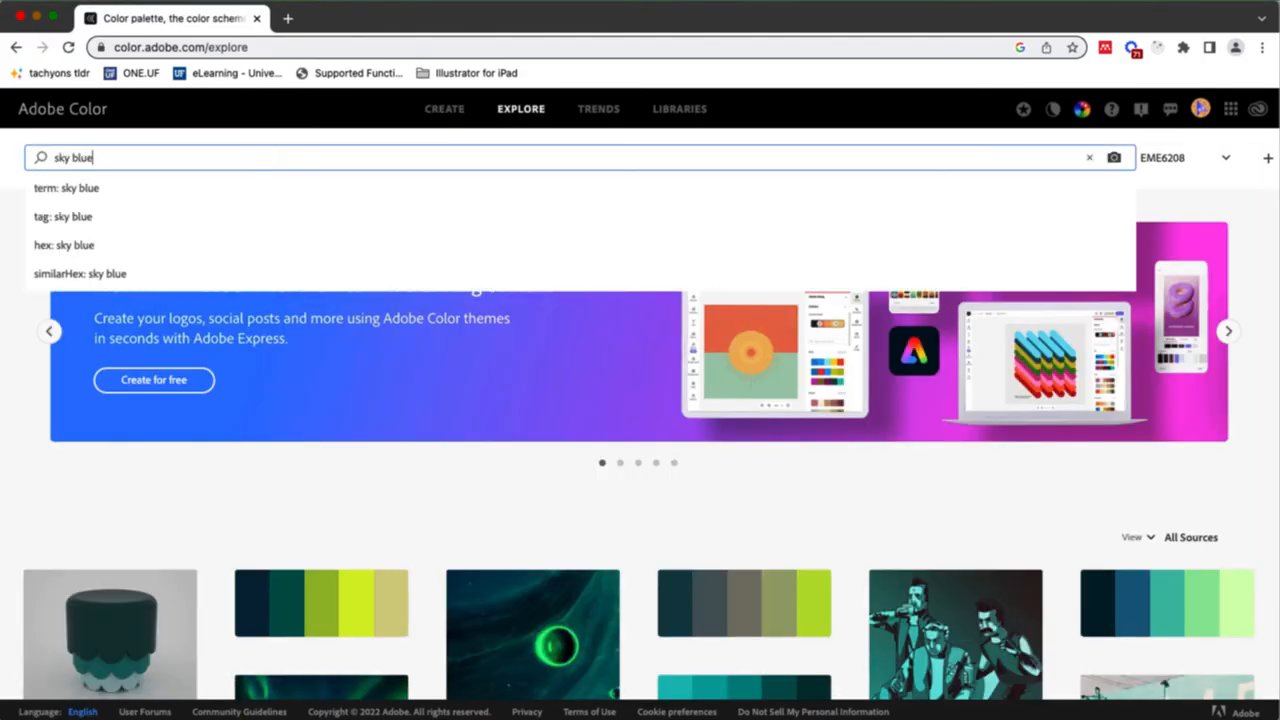
{"action": "key", "text": "Return"}
Step: Open the theme with four blues and a beige swatch, and create a new theme from it on the color wheel
{"action": "scroll", "coordinate": [408, 345], "scroll_direction": "down", "scroll_amount": 2}
{"action": "scroll", "coordinate": [408, 345], "scroll_direction": "up", "scroll_amount": 1}
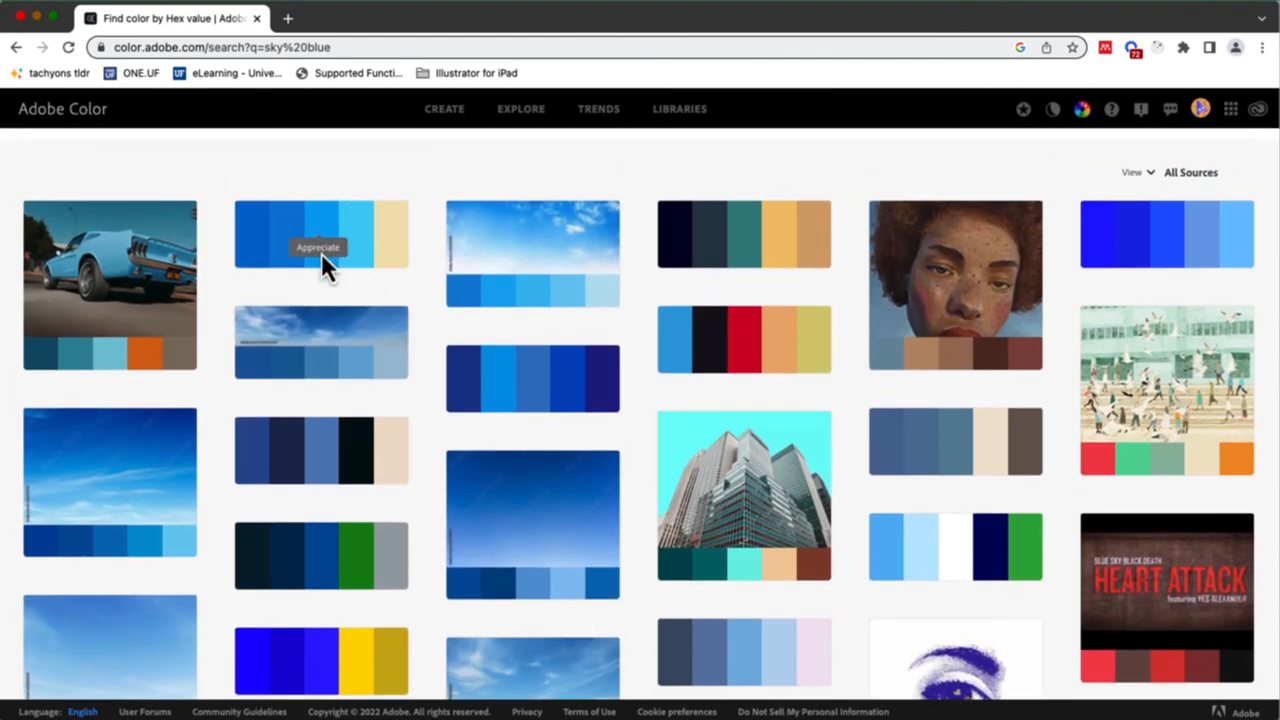
{"action": "left_click", "coordinate": [322, 240]}
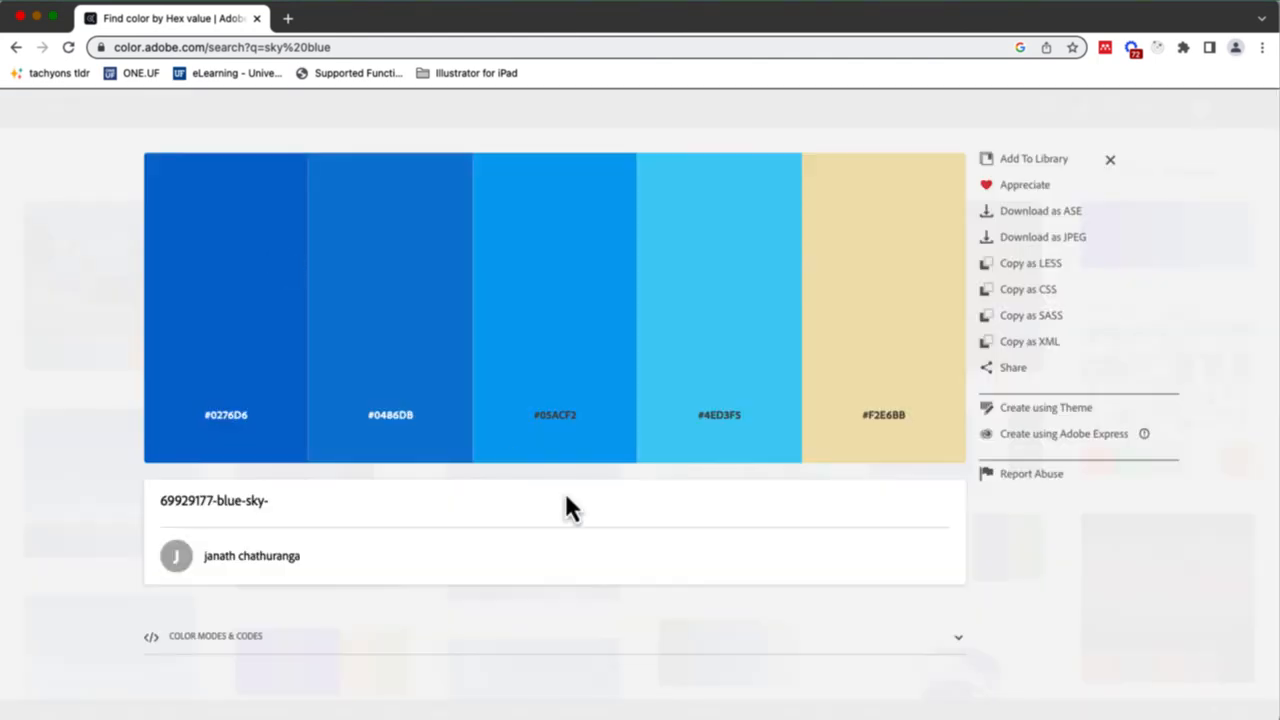
{"action": "left_click", "coordinate": [1048, 422]}
Step: Copy swatch D's hex value #4ED3F5 into swatches E, C, B and A
{"action": "double_click", "coordinate": [733, 652]}
{"action": "key", "text": "super+c"}
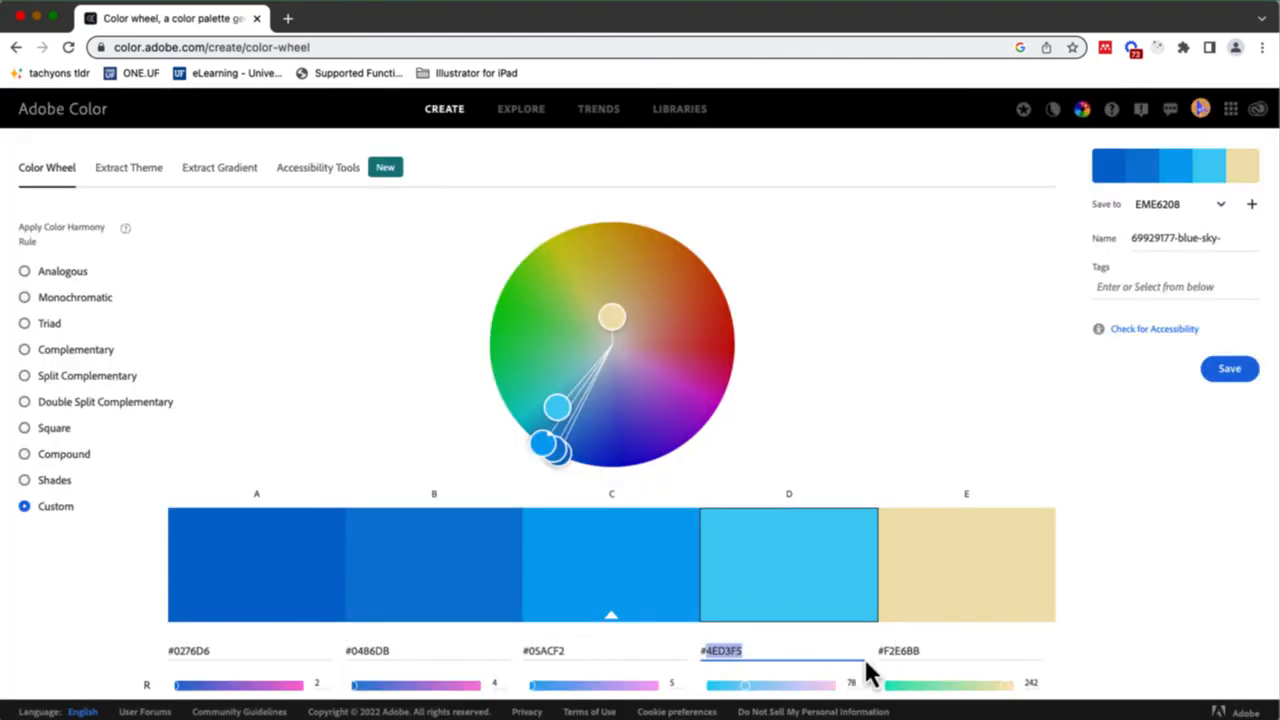
{"action": "double_click", "coordinate": [905, 653]}
{"action": "key", "text": "super+v"}
{"action": "double_click", "coordinate": [556, 650]}
{"action": "key", "text": "super+v"}
{"action": "double_click", "coordinate": [366, 651]}
{"action": "key", "text": "super+v"}
{"action": "double_click", "coordinate": [197, 651]}
{"action": "key", "text": "super+v"}
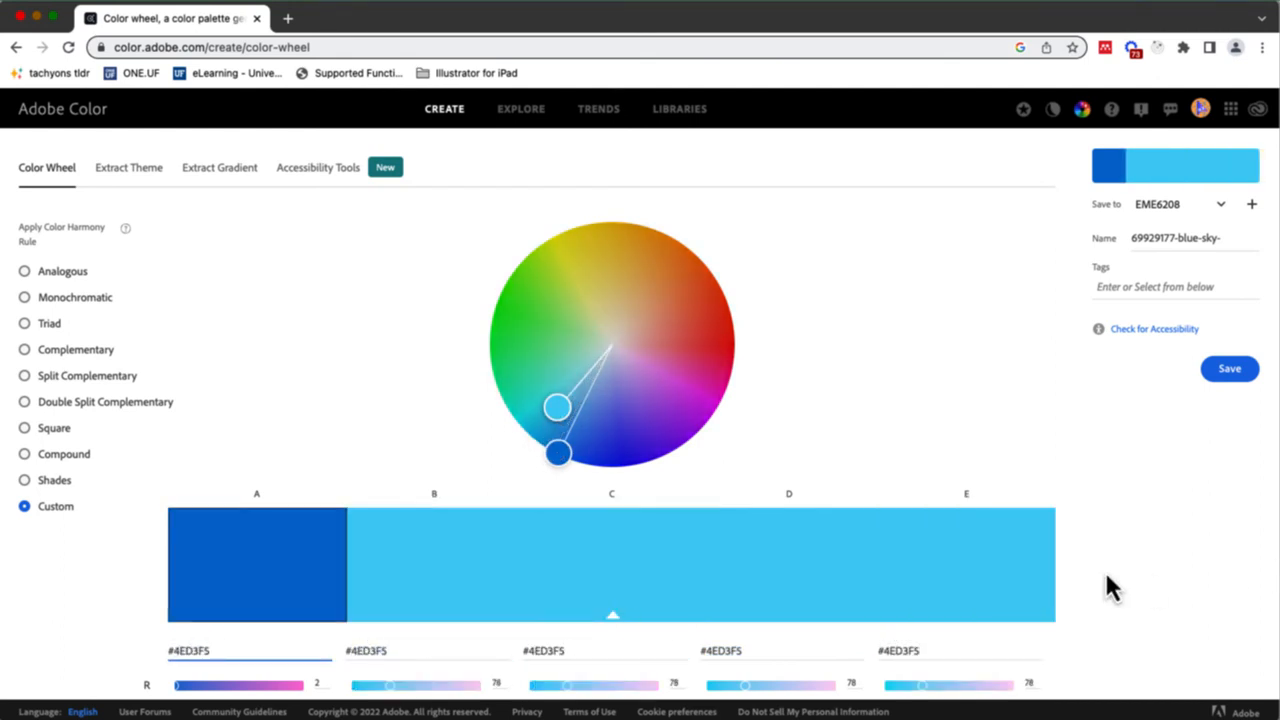
Step: Set the brightness of swatches E, D, C, B and A to 100, 90, 80, 70 and 60 respectively
{"action": "scroll", "coordinate": [1108, 590], "scroll_direction": "down", "scroll_amount": 2}
{"action": "double_click", "coordinate": [1030, 660]}
{"action": "type", "text": "100"}
{"action": "double_click", "coordinate": [851, 660]}
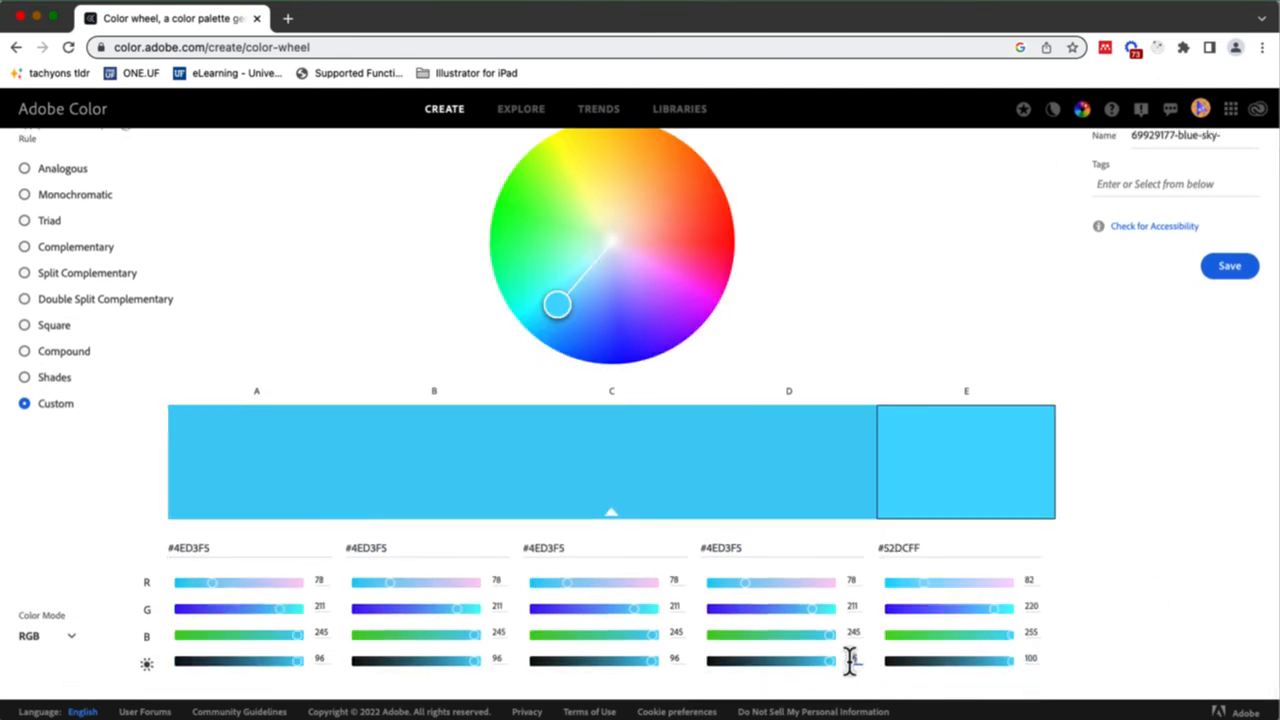
{"action": "type", "text": "90"}
{"action": "double_click", "coordinate": [675, 659]}
{"action": "type", "text": "80"}
{"action": "double_click", "coordinate": [498, 659]}
{"action": "type", "text": "70"}
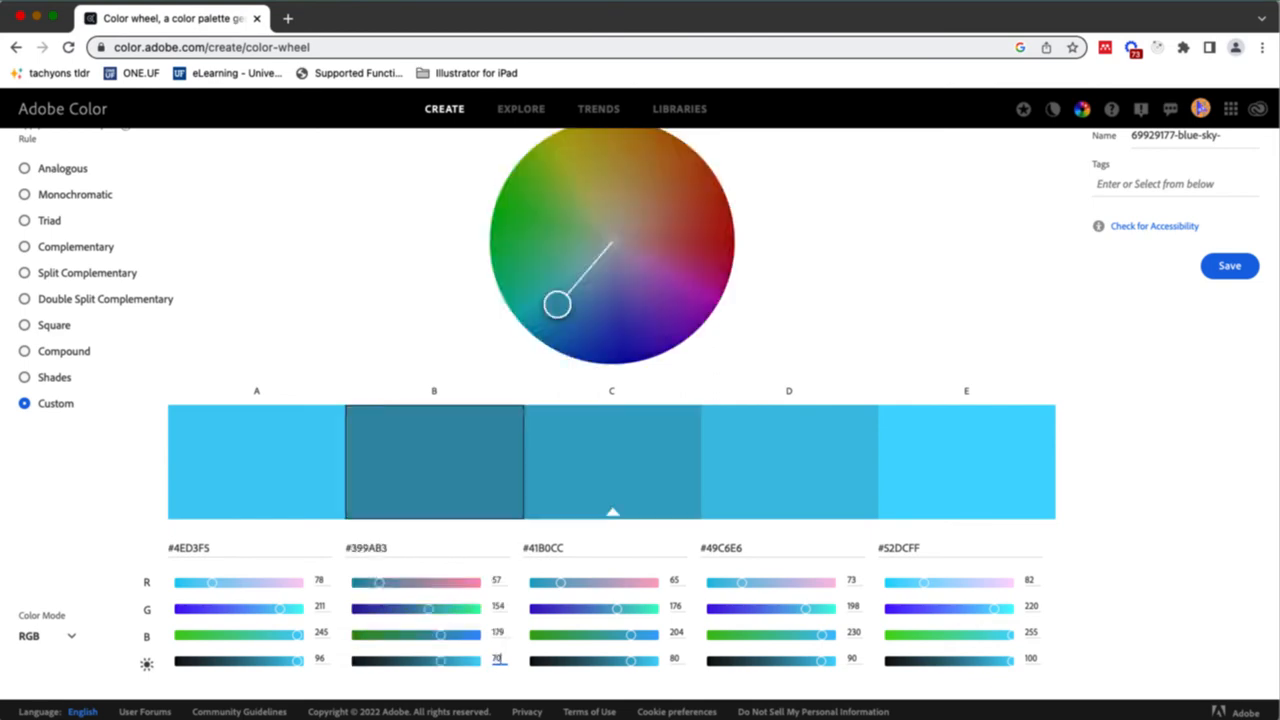
{"action": "double_click", "coordinate": [318, 660]}
{"action": "type", "text": "60"}
Step: Check the blue theme for accessibility and save it as "sky blue" in the EME6208 library
{"action": "left_click", "coordinate": [1140, 226]}
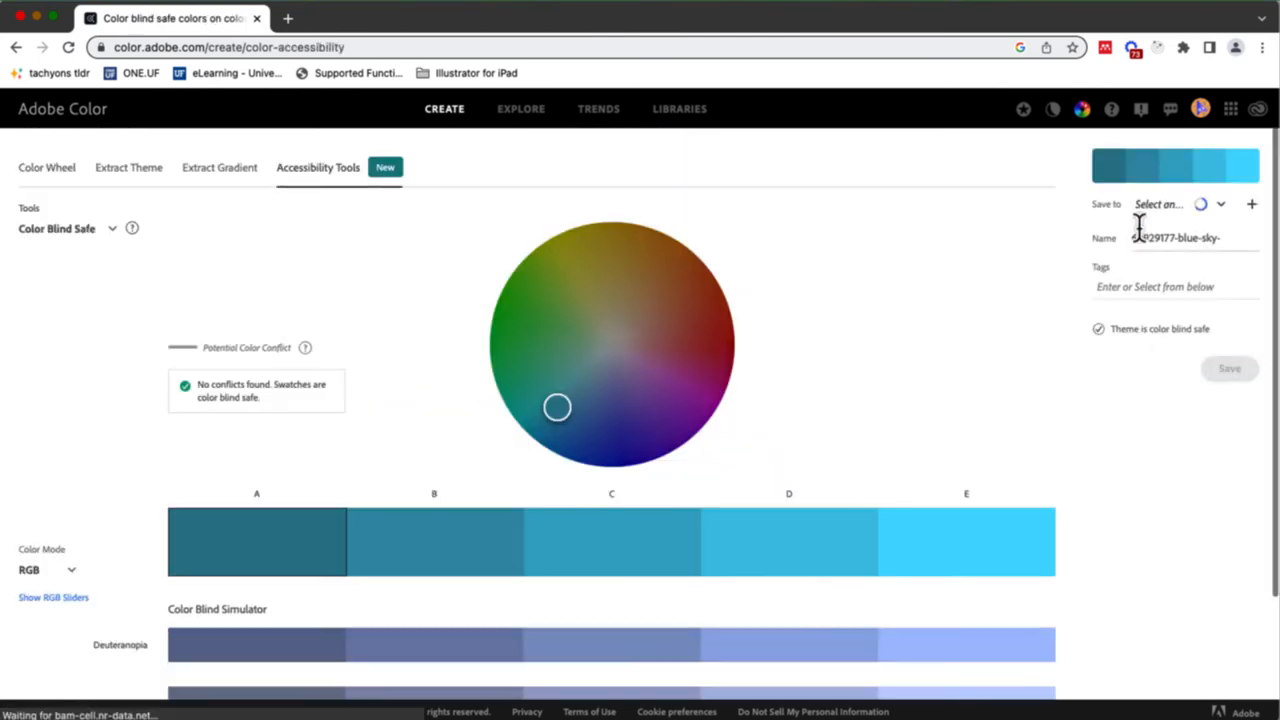
{"action": "left_click", "coordinate": [1180, 240]}
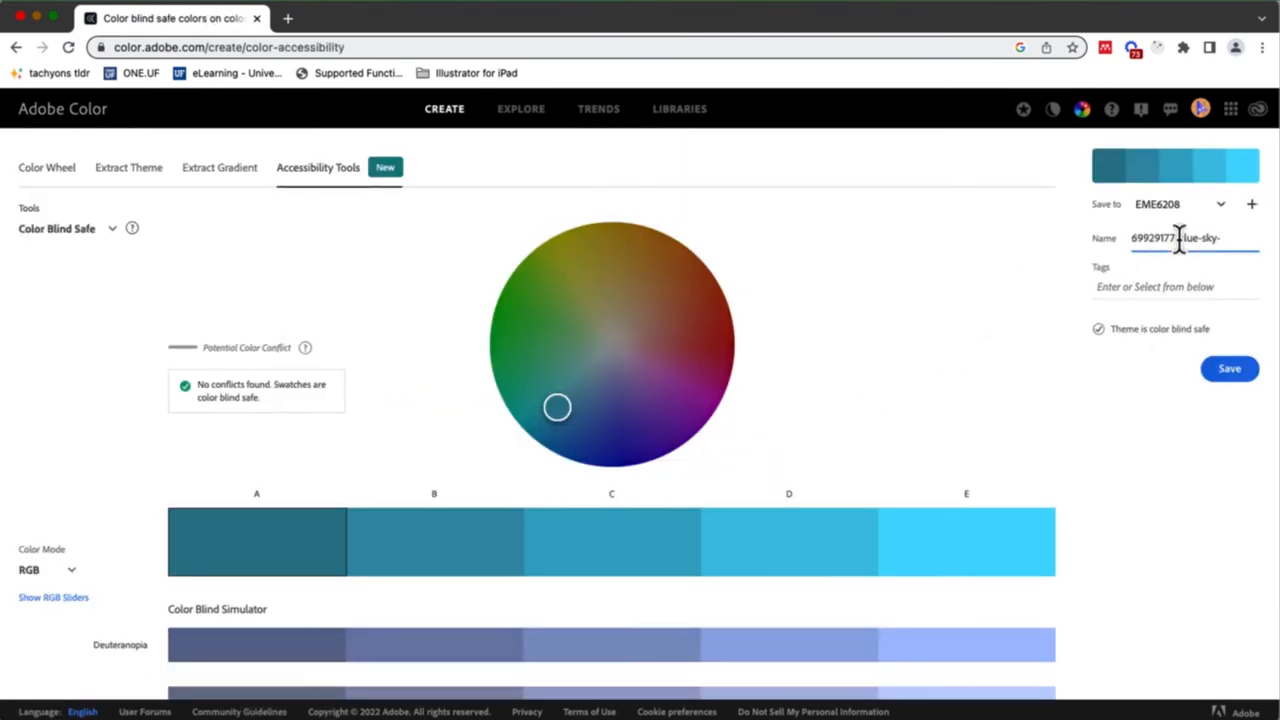
{"action": "triple_click", "coordinate": [1180, 240]}
{"action": "type", "text": "sky blue"}
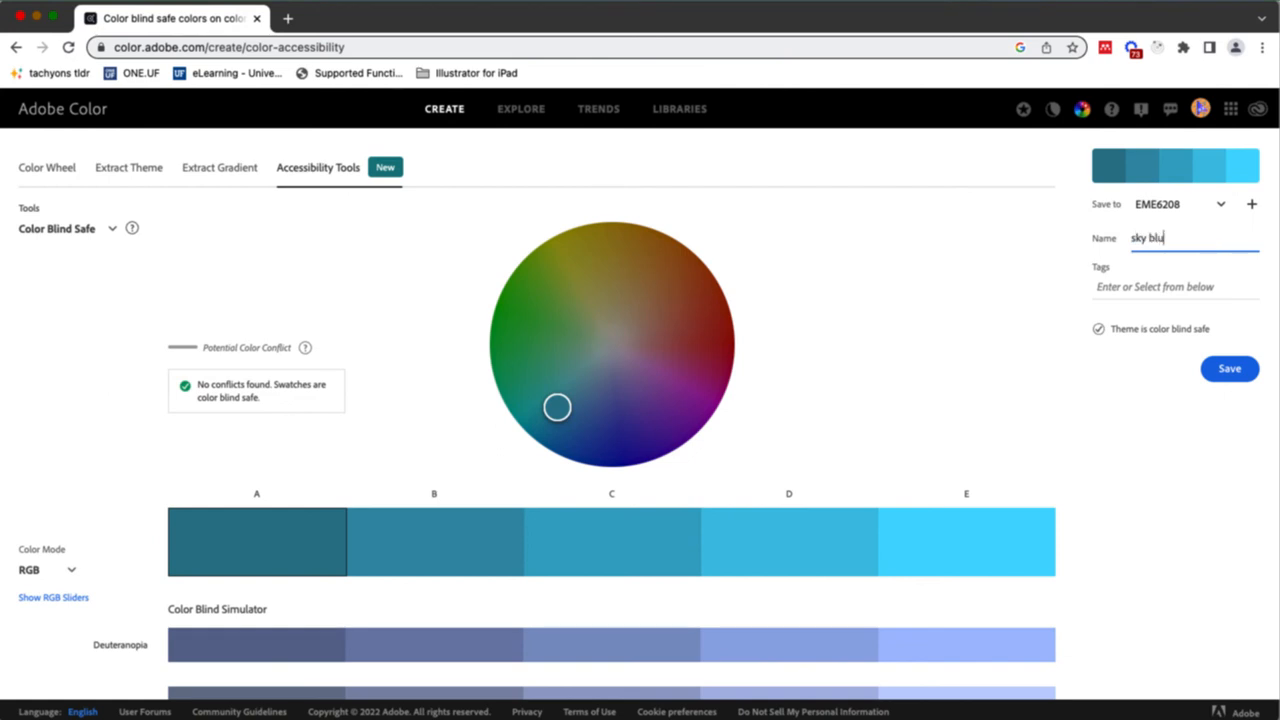
{"action": "left_click", "coordinate": [1246, 380]}
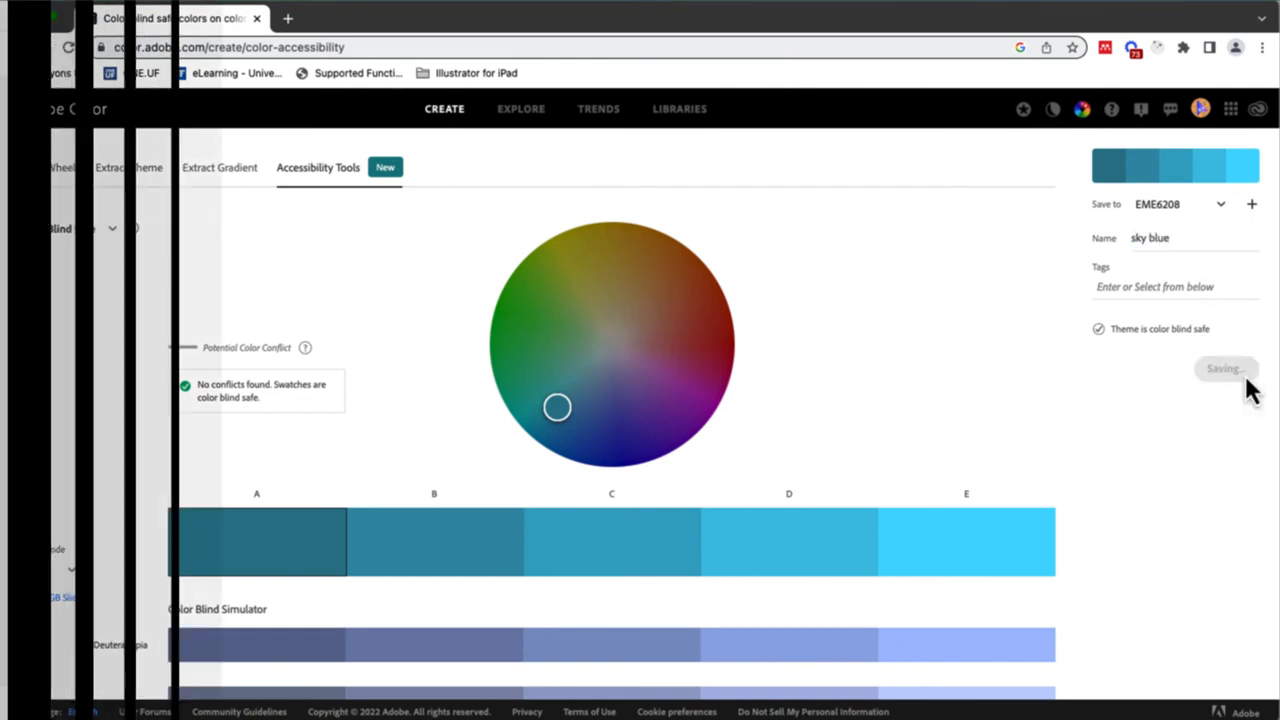